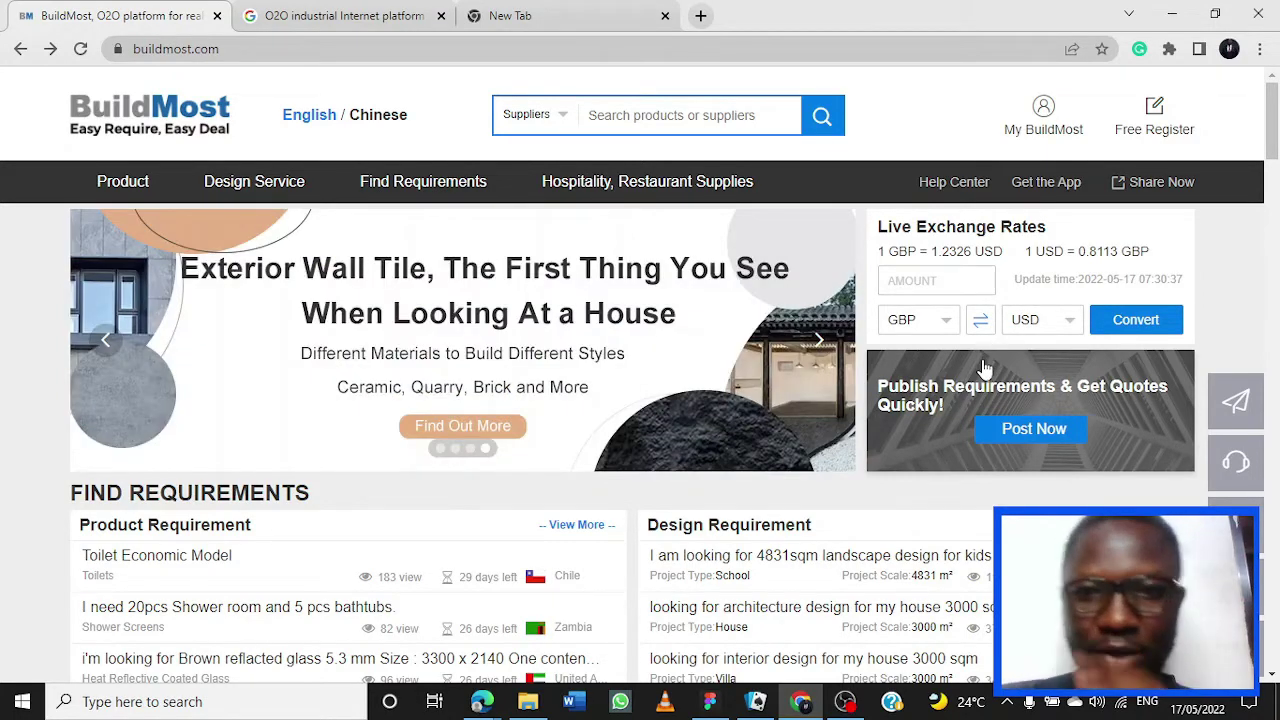
Step: Scroll down the home page to the Find Requirements listings of product and design requests
{"action": "scroll", "coordinate": [982, 375], "scroll_direction": "down", "scroll_amount": 1}
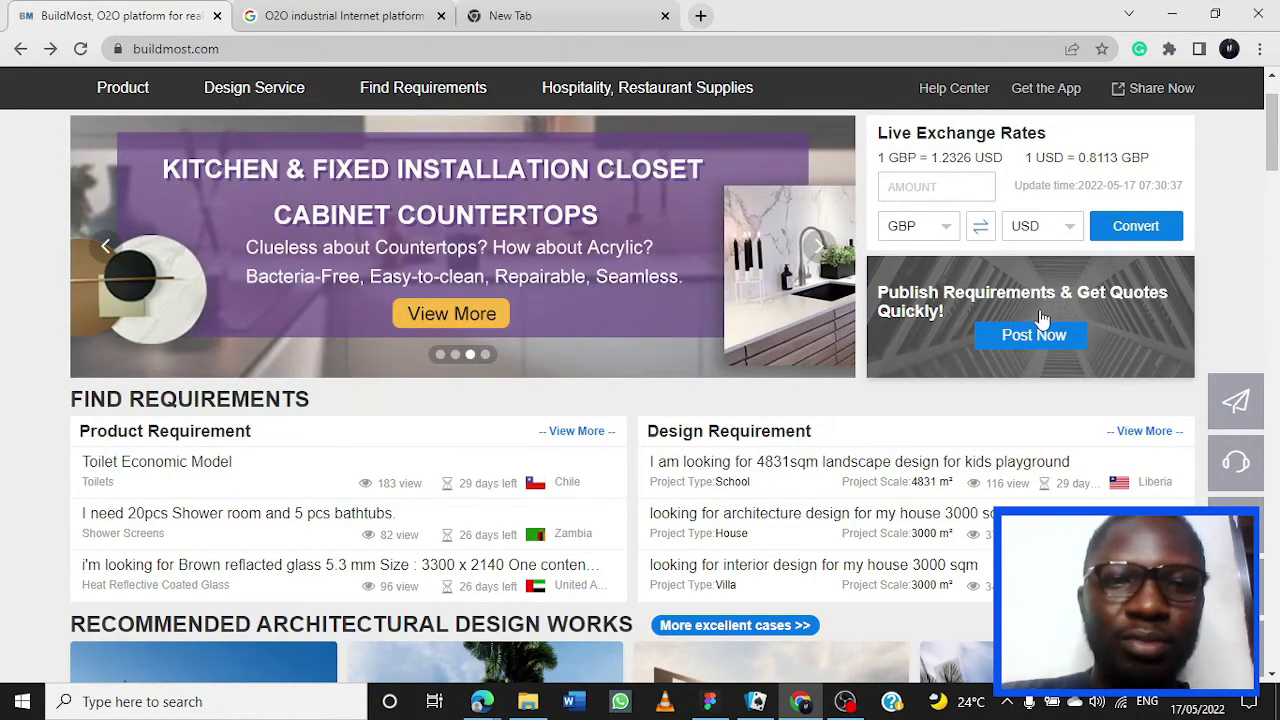
{"action": "scroll", "coordinate": [1050, 316], "scroll_direction": "down", "scroll_amount": 1}
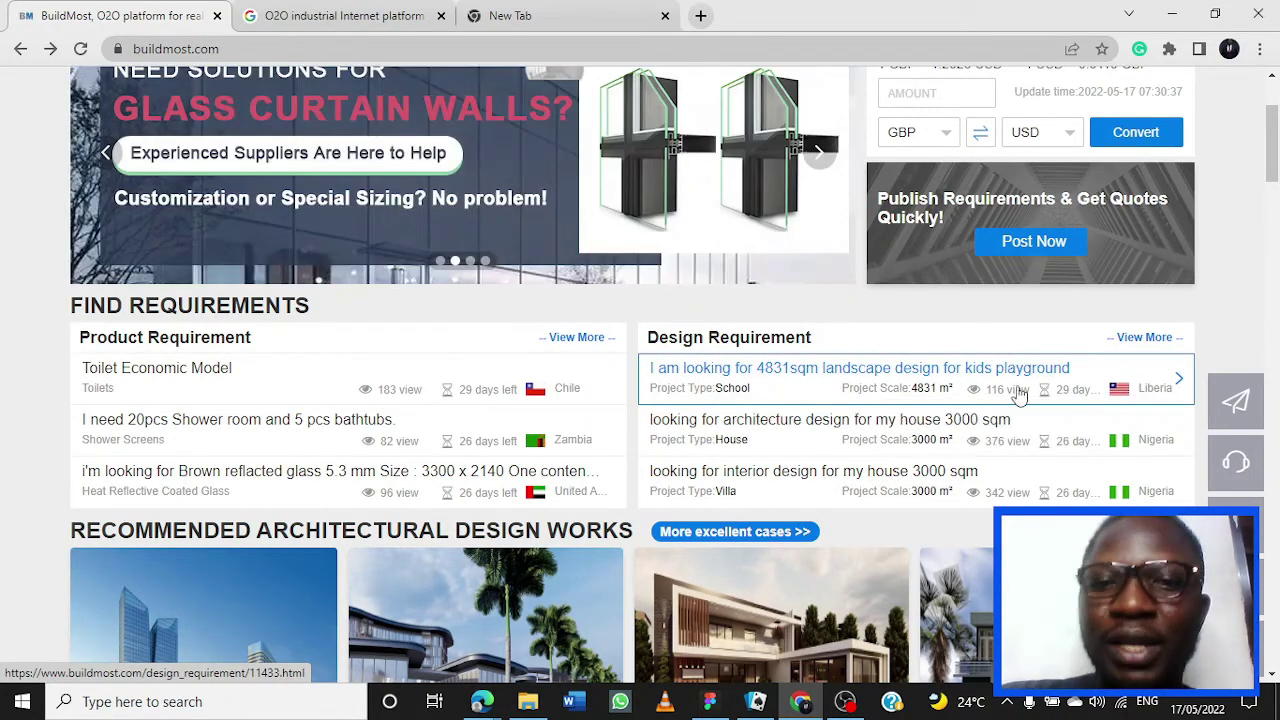
Step: Scroll past the architectural and interior design works to the Recommended Landscape Design Works cards
{"action": "scroll", "coordinate": [1000, 400], "scroll_direction": "down", "scroll_amount": 2}
{"action": "scroll", "coordinate": [168, 455], "scroll_direction": "down", "scroll_amount": 1}
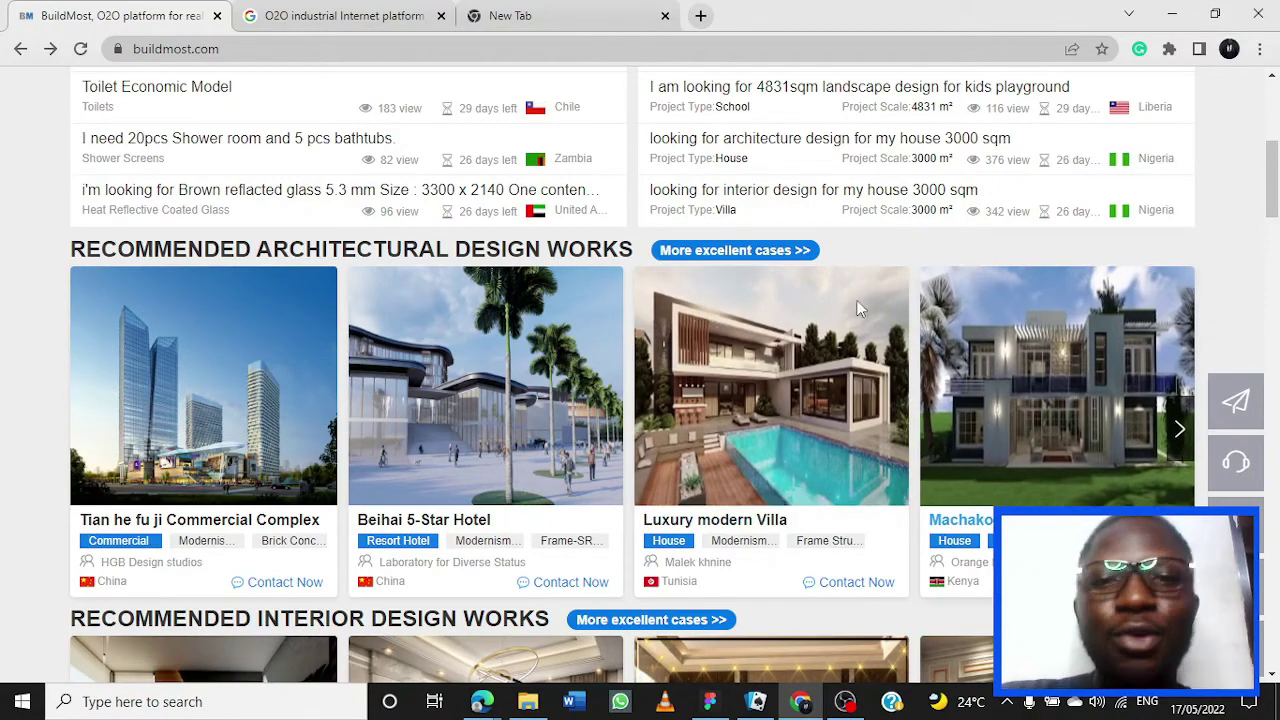
{"action": "scroll", "coordinate": [570, 395], "scroll_direction": "down", "scroll_amount": 2}
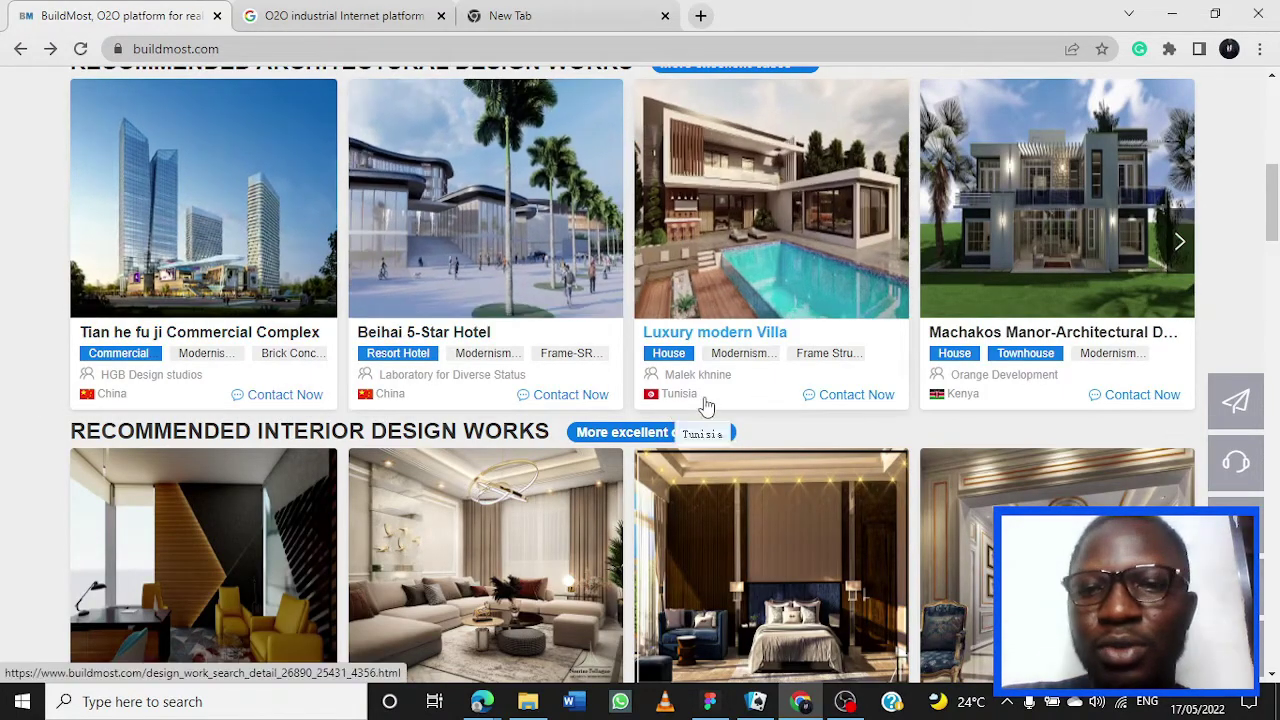
{"action": "scroll", "coordinate": [955, 400], "scroll_direction": "down", "scroll_amount": 2}
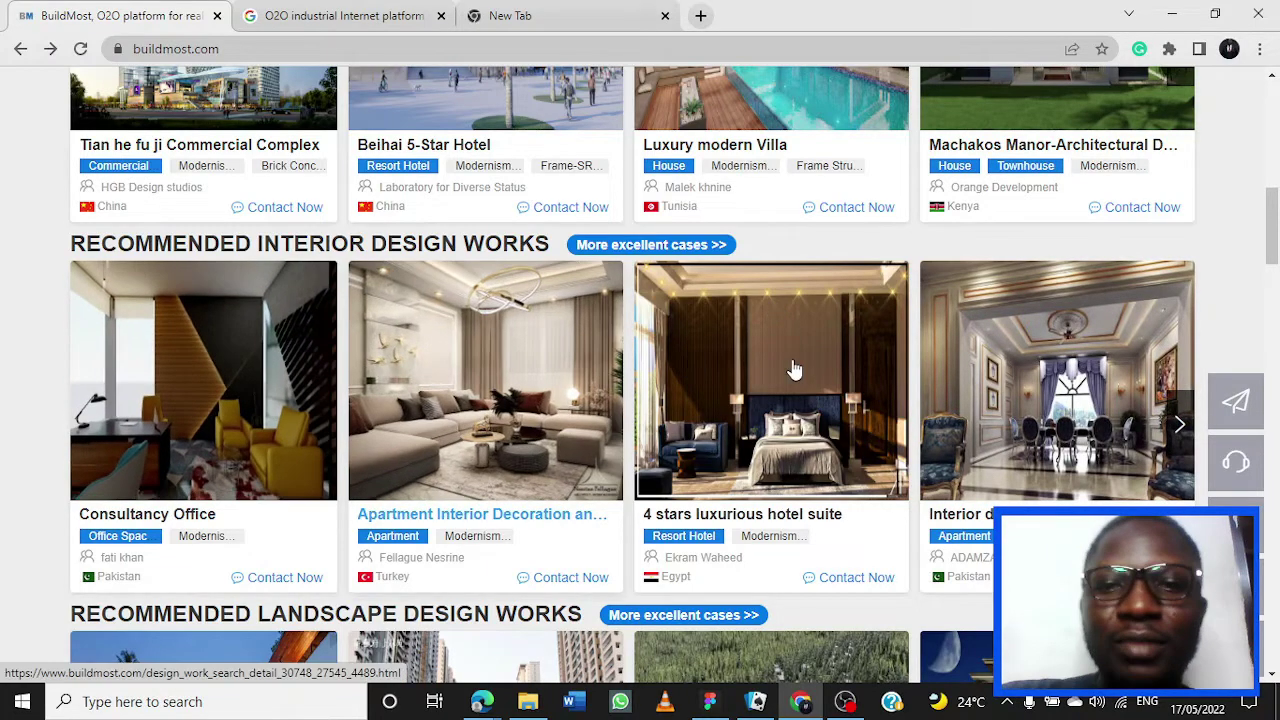
{"action": "scroll", "coordinate": [940, 400], "scroll_direction": "down", "scroll_amount": 2}
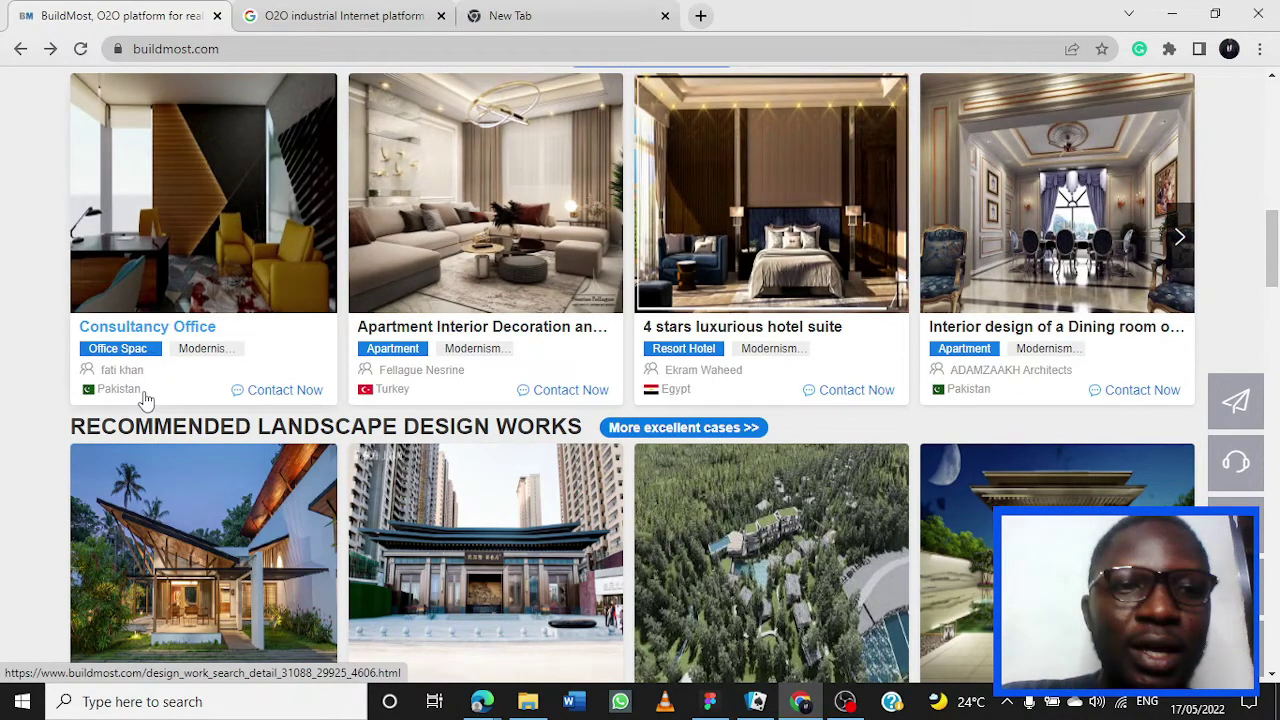
{"action": "scroll", "coordinate": [145, 398], "scroll_direction": "down", "scroll_amount": 2}
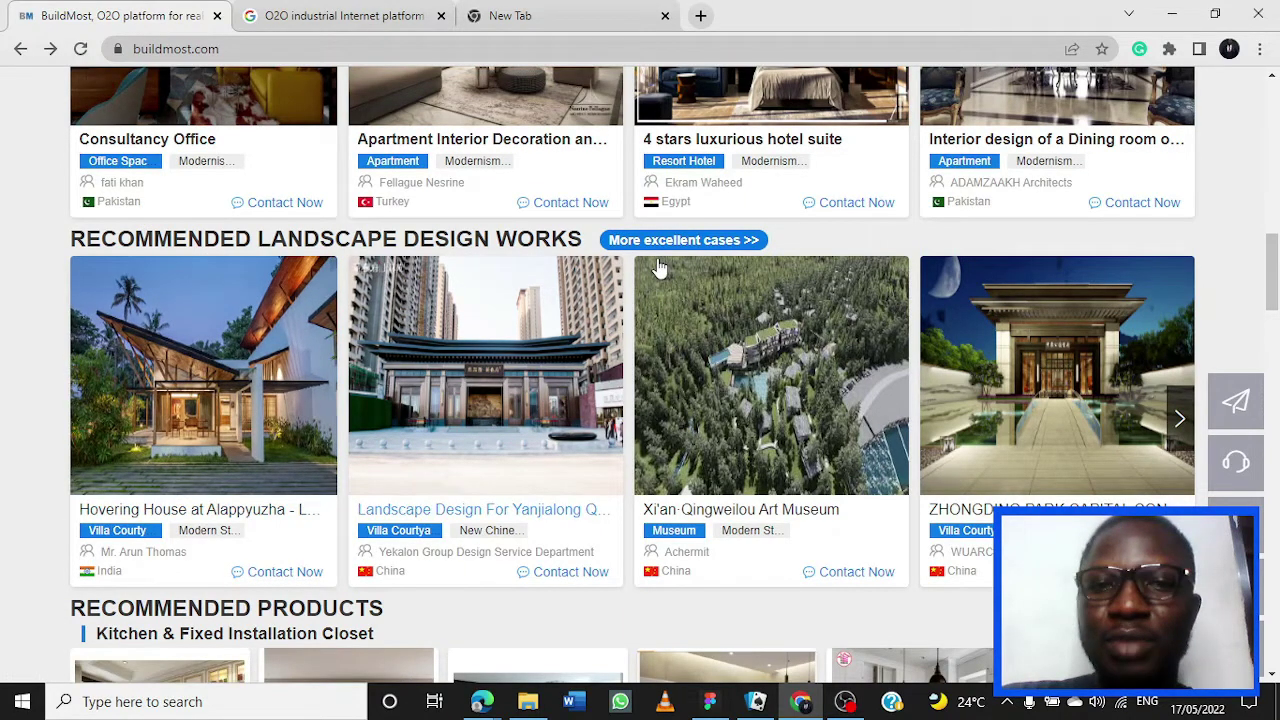
{"action": "scroll", "coordinate": [328, 437], "scroll_direction": "down", "scroll_amount": 1}
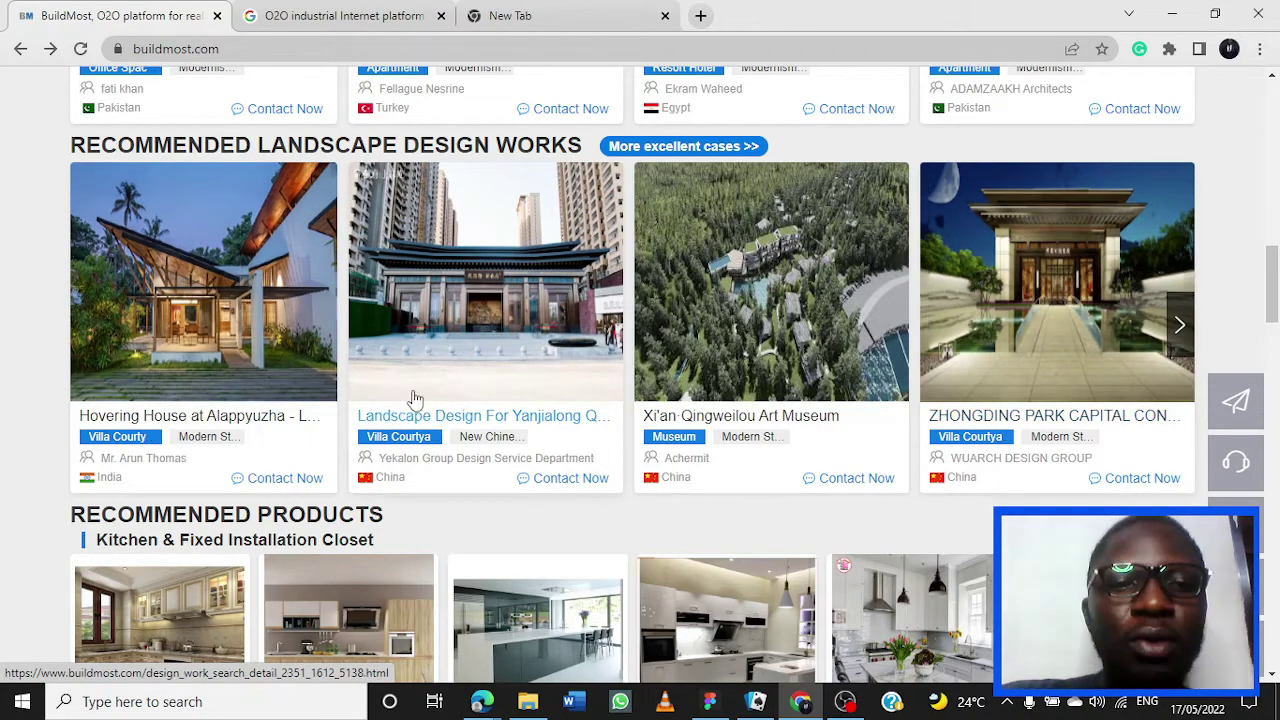
Step: Scroll down through the product category cards, then back up toward the top of the home page
{"action": "scroll", "coordinate": [440, 397], "scroll_direction": "down", "scroll_amount": 1}
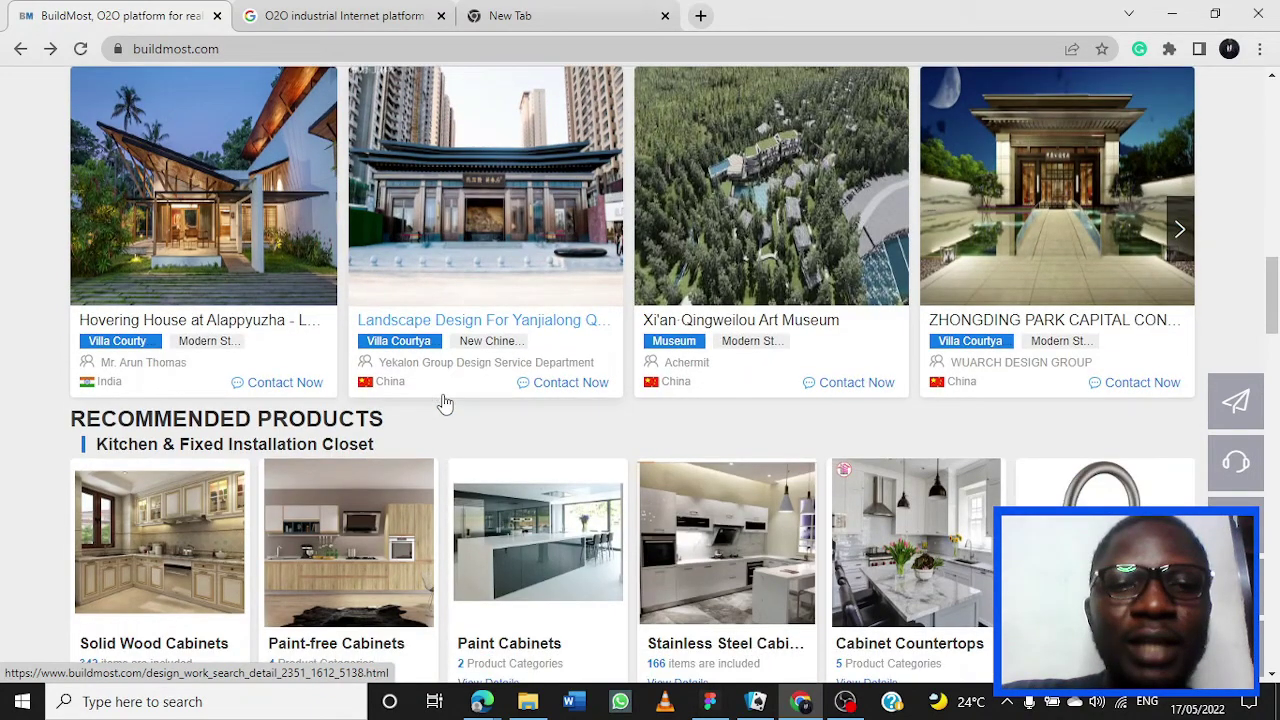
{"action": "scroll", "coordinate": [445, 402], "scroll_direction": "down", "scroll_amount": 2}
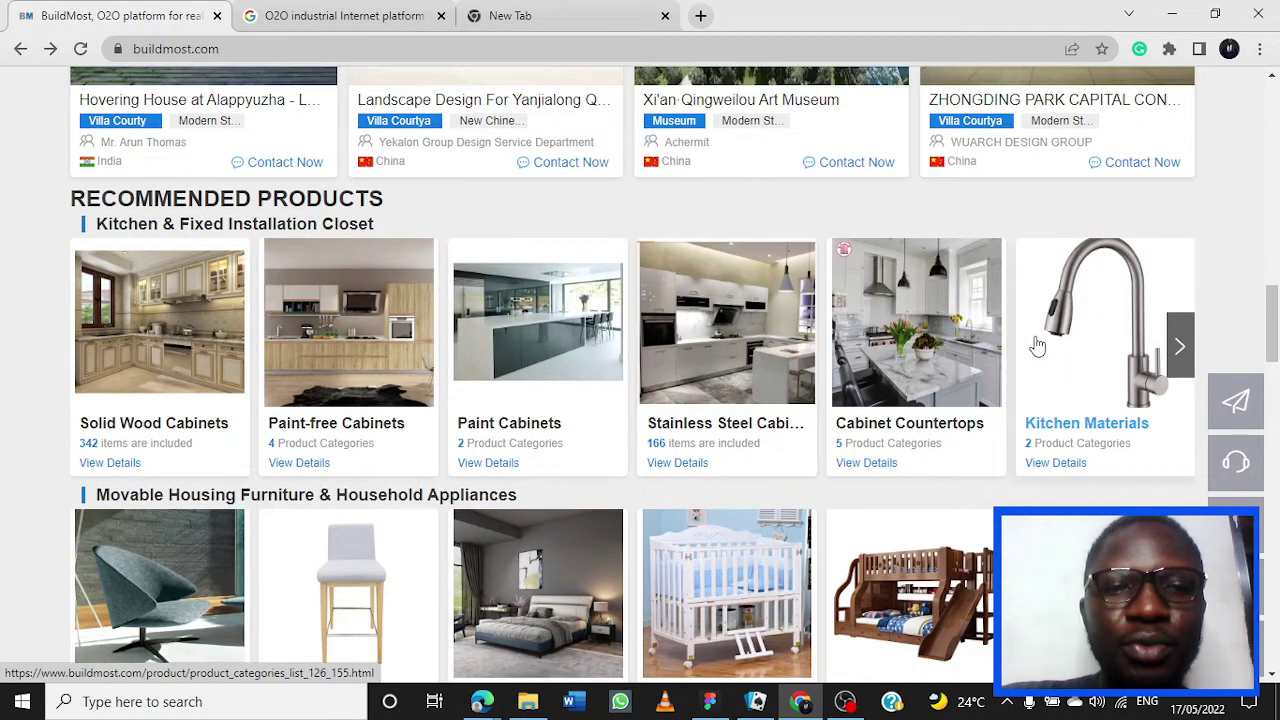
{"action": "scroll", "coordinate": [1037, 345], "scroll_direction": "down", "scroll_amount": 1}
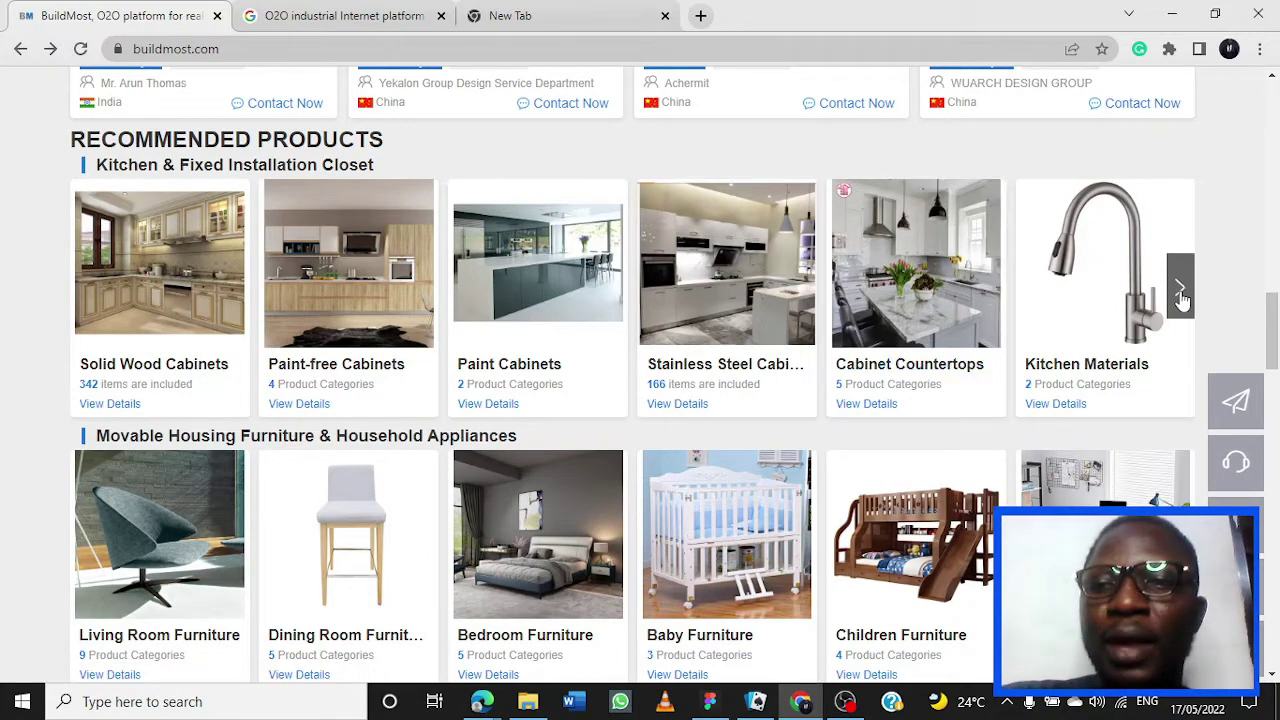
{"action": "scroll", "coordinate": [200, 290], "scroll_direction": "down", "scroll_amount": 3}
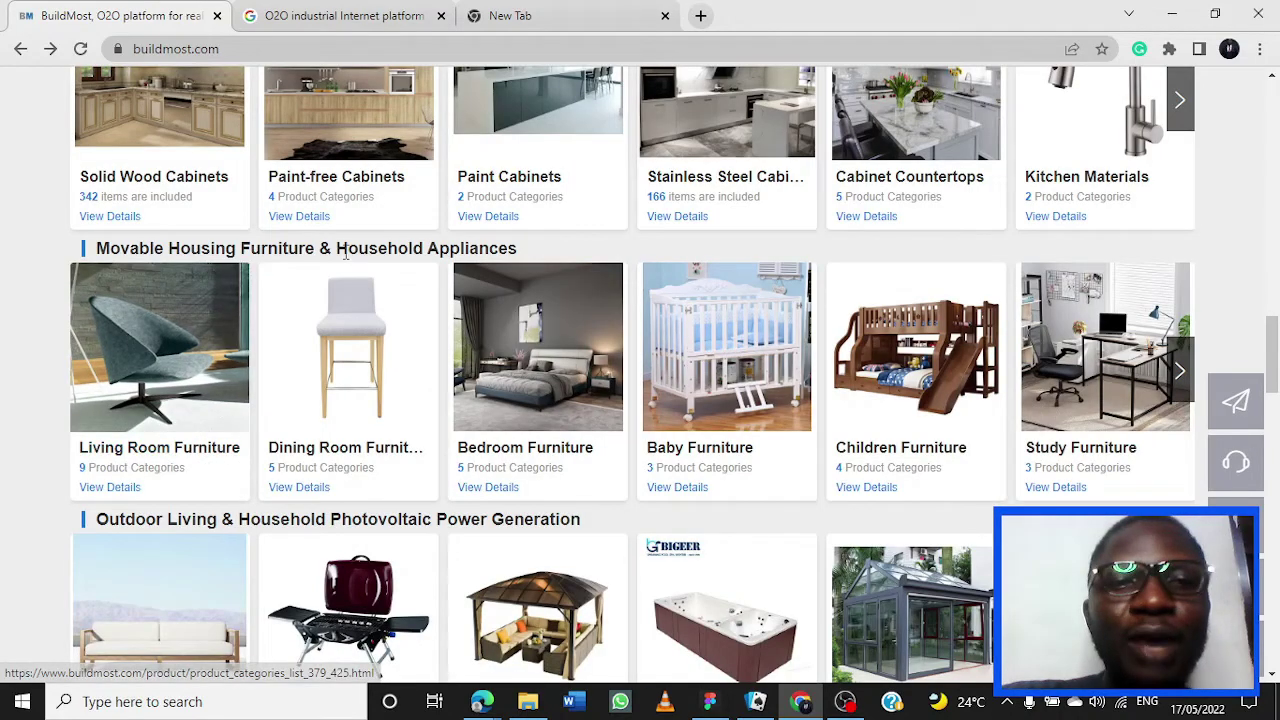
{"action": "scroll", "coordinate": [345, 255], "scroll_direction": "down", "scroll_amount": 1}
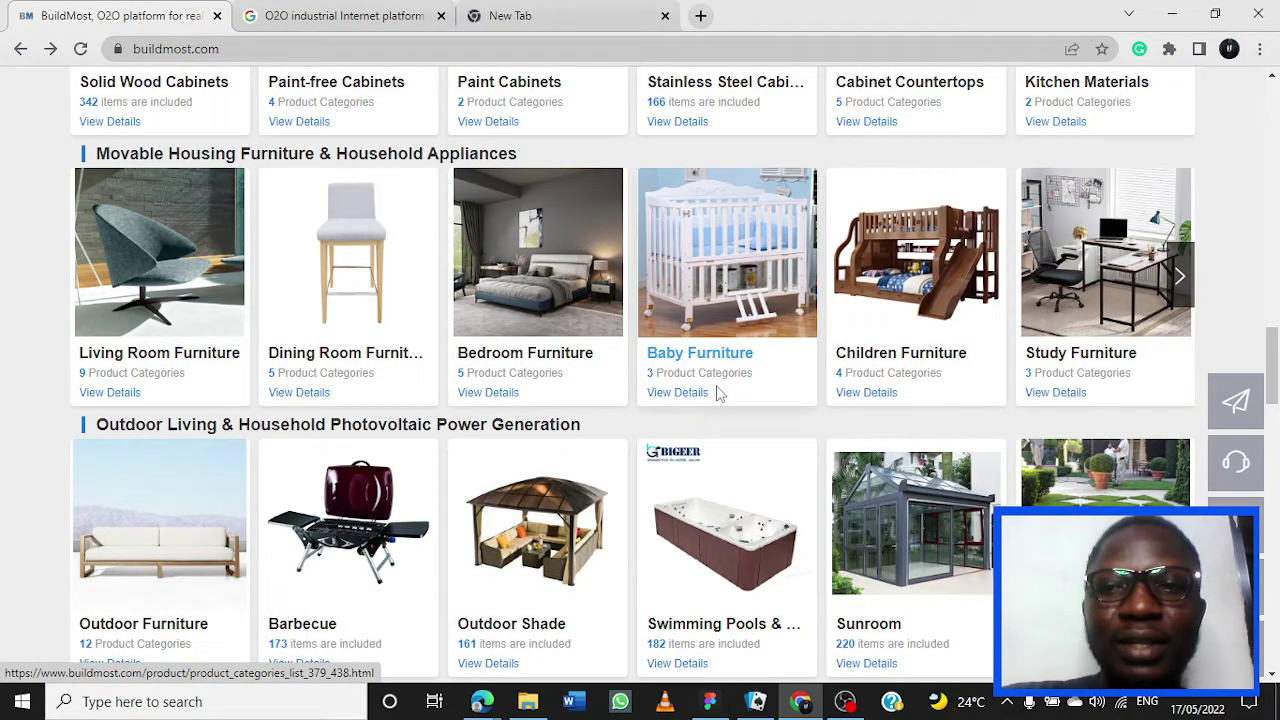
{"action": "scroll", "coordinate": [716, 393], "scroll_direction": "down", "scroll_amount": 3}
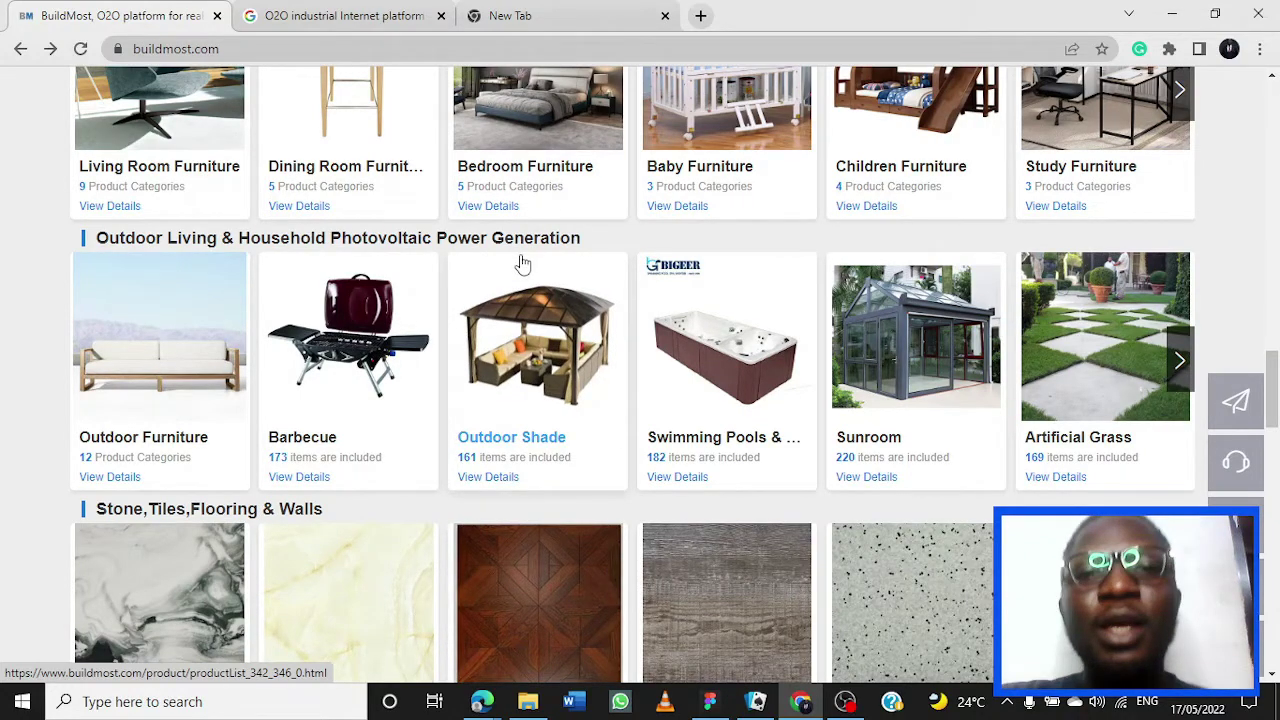
{"action": "scroll", "coordinate": [520, 263], "scroll_direction": "down", "scroll_amount": 3}
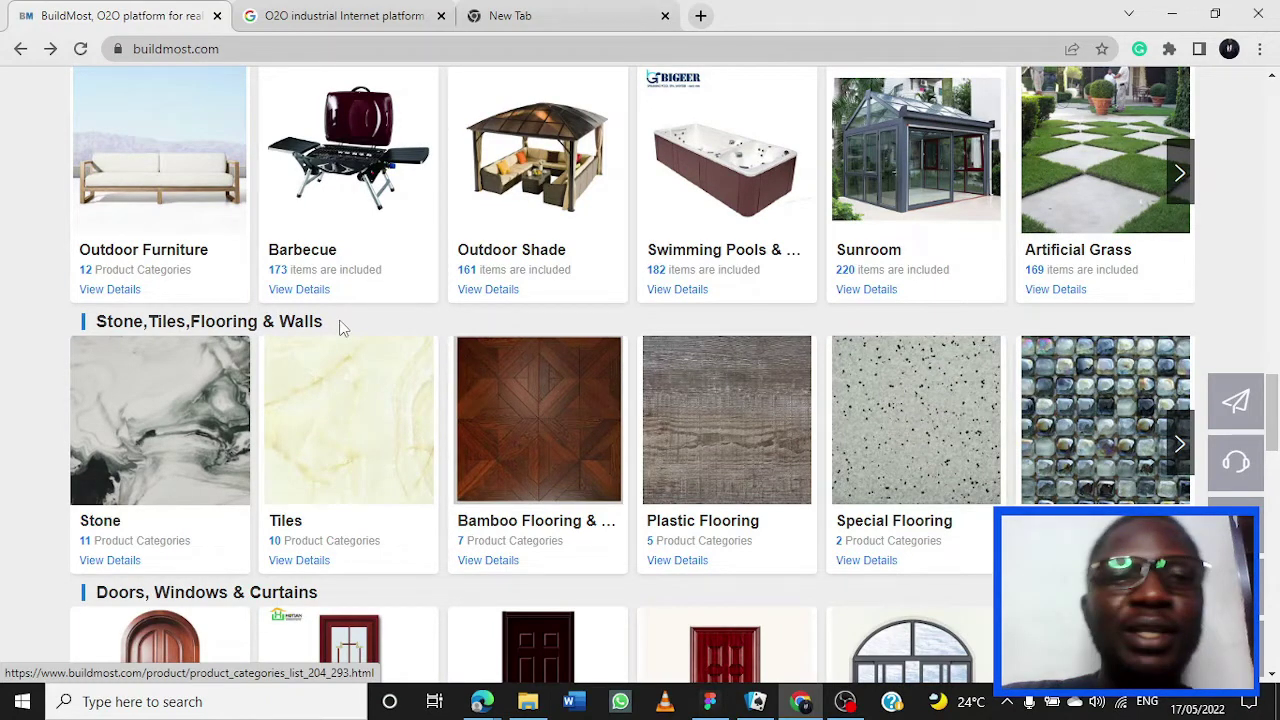
{"action": "scroll", "coordinate": [340, 328], "scroll_direction": "down", "scroll_amount": 3}
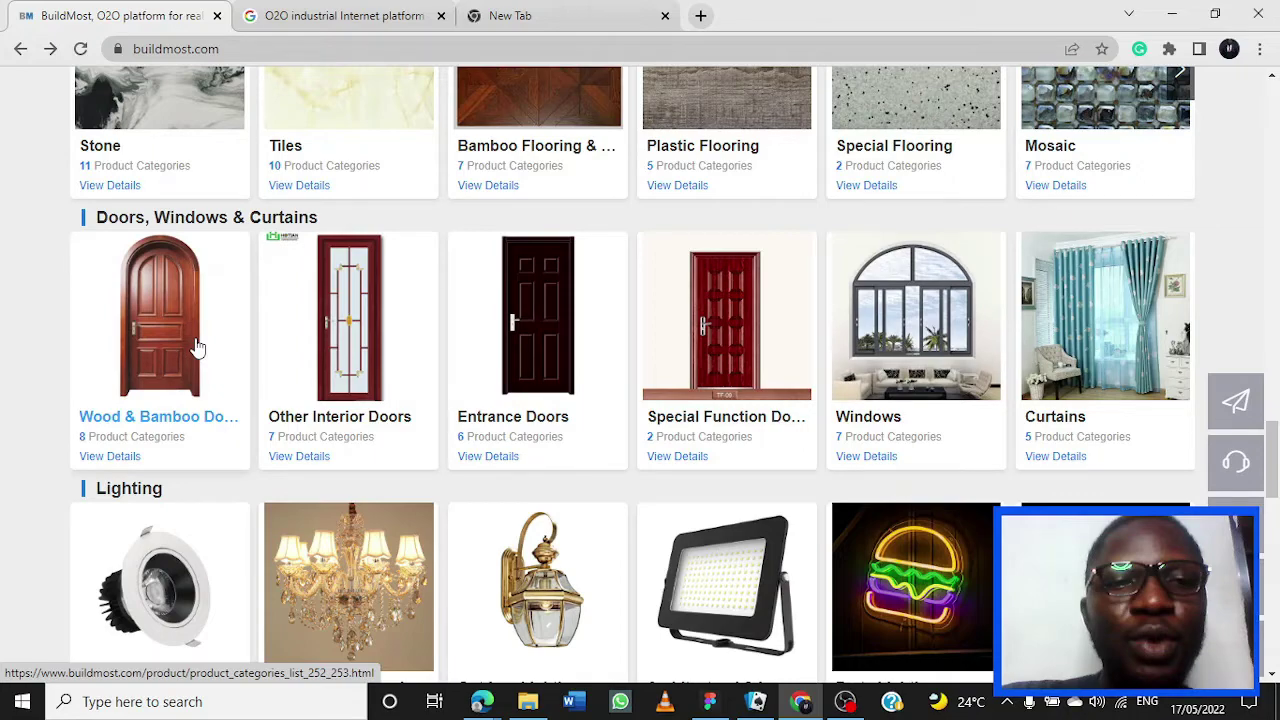
{"action": "scroll", "coordinate": [197, 347], "scroll_direction": "down", "scroll_amount": 3}
{"action": "scroll", "coordinate": [197, 347], "scroll_direction": "down", "scroll_amount": 1}
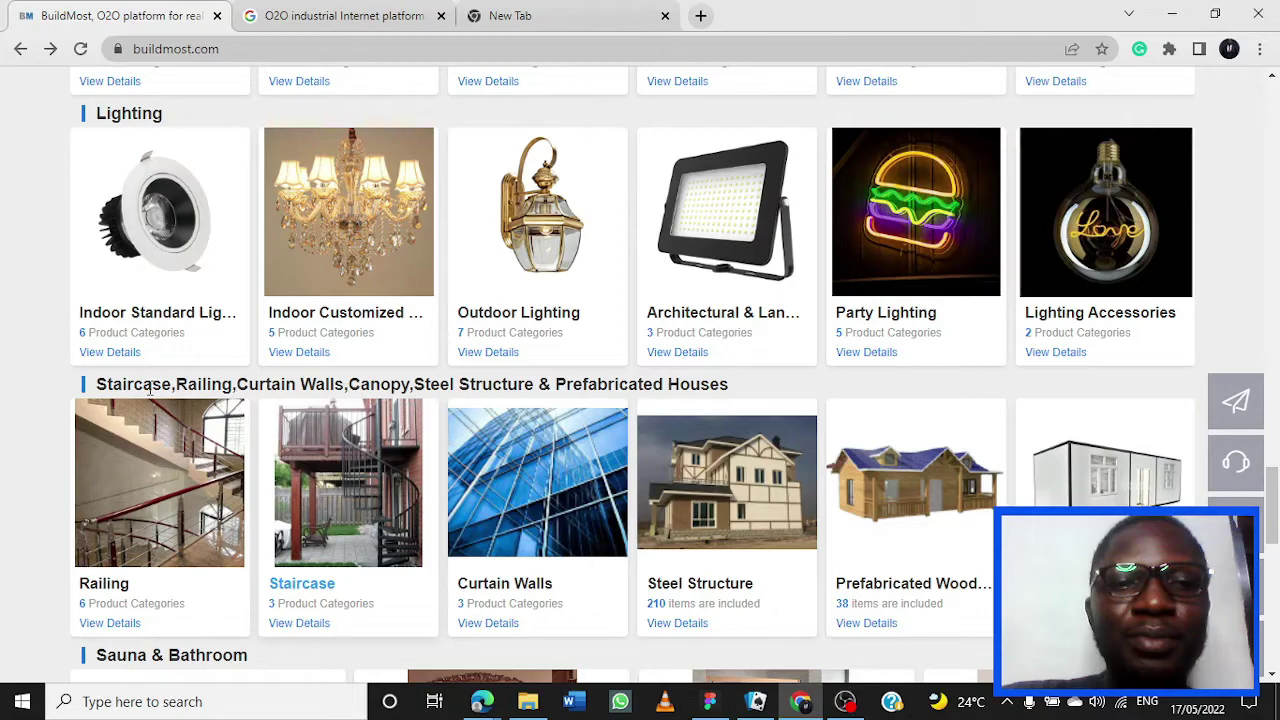
{"action": "scroll", "coordinate": [150, 392], "scroll_direction": "down", "scroll_amount": 1}
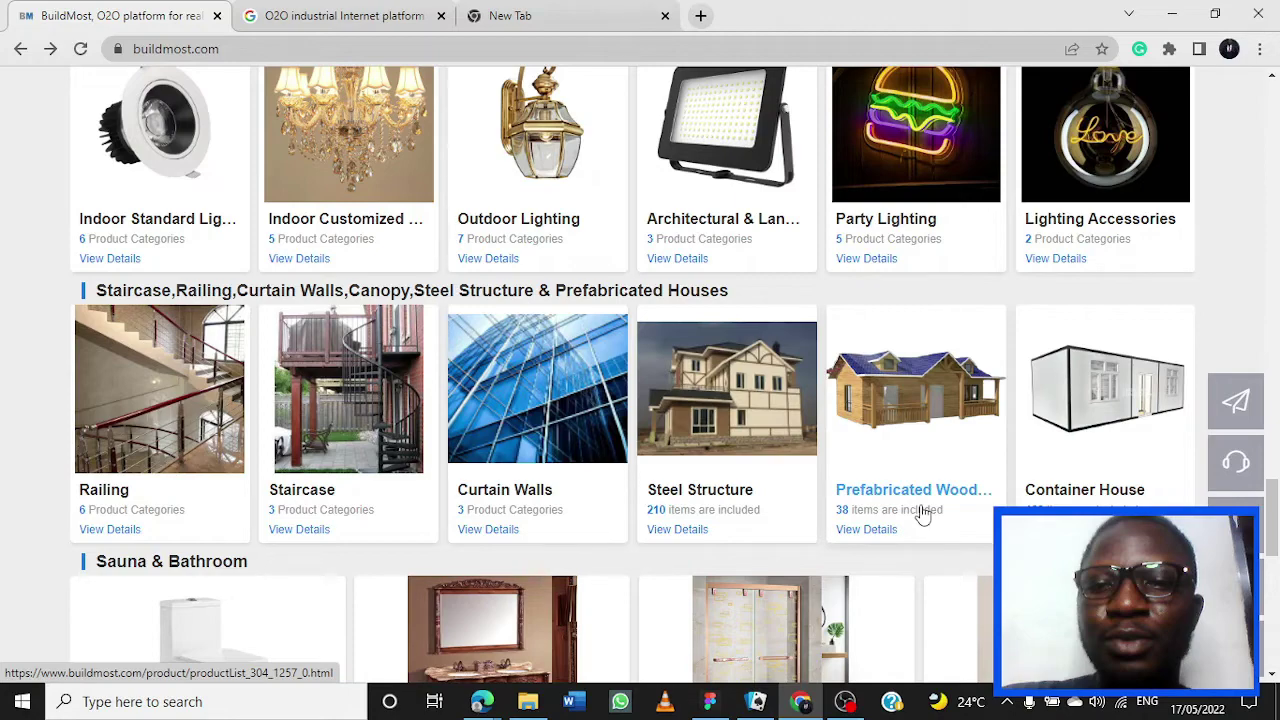
{"action": "scroll", "coordinate": [134, 403], "scroll_direction": "down", "scroll_amount": 2}
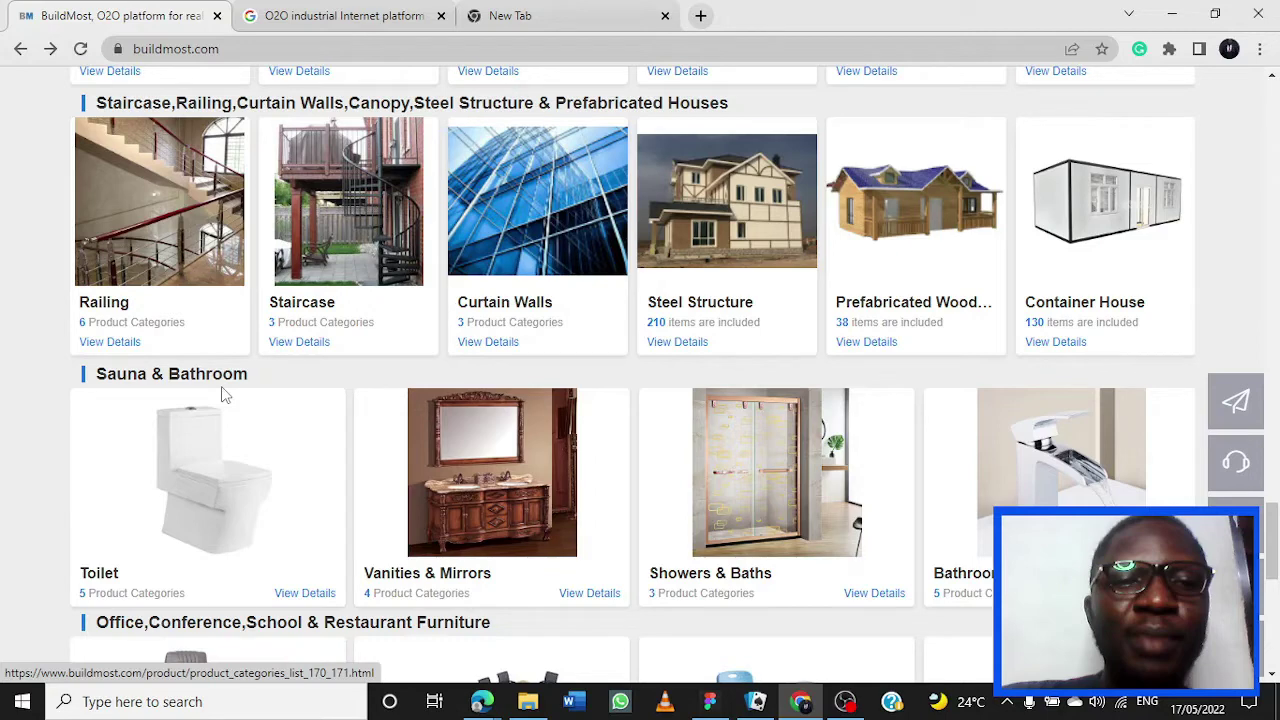
{"action": "scroll", "coordinate": [235, 410], "scroll_direction": "down", "scroll_amount": 5}
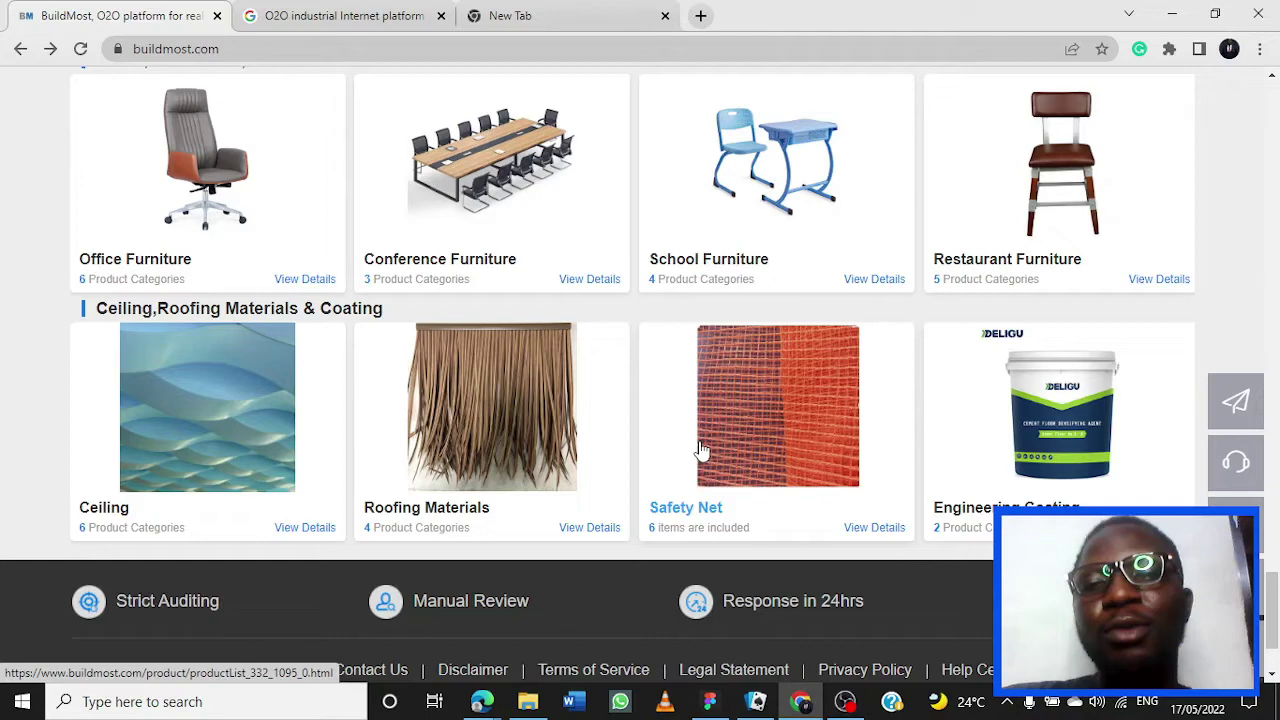
{"action": "scroll", "coordinate": [701, 450], "scroll_direction": "up", "scroll_amount": 15}
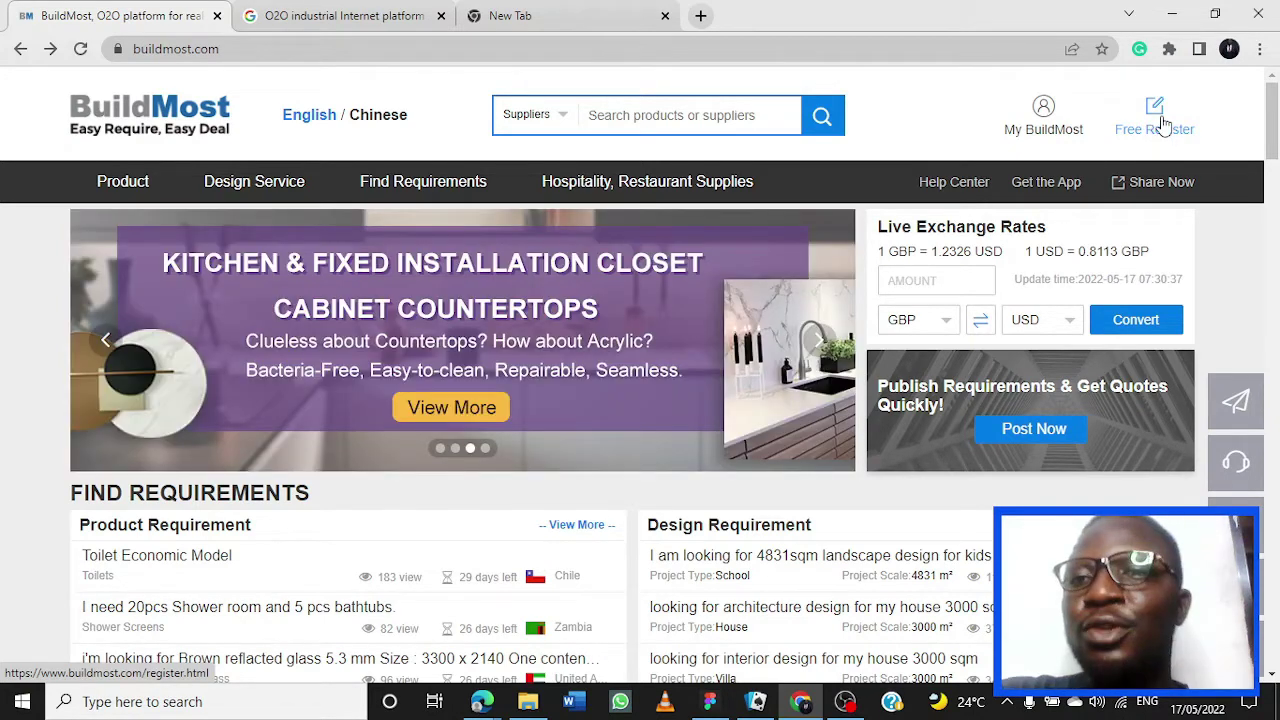
Step: Start Free Register as For Design Service Provider with Landscape Design Company ticked as business type
{"action": "left_click", "coordinate": [1152, 118]}
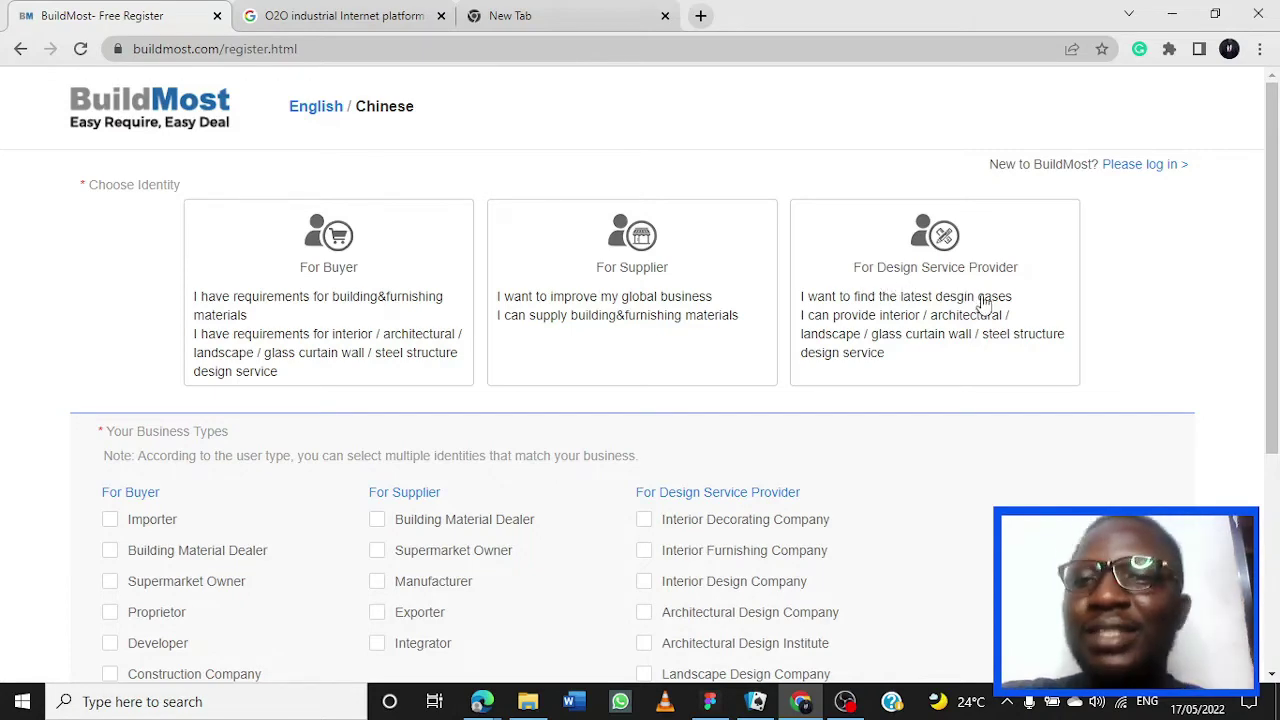
{"action": "scroll", "coordinate": [960, 262], "scroll_direction": "down", "scroll_amount": 2}
{"action": "scroll", "coordinate": [922, 265], "scroll_direction": "up", "scroll_amount": 2}
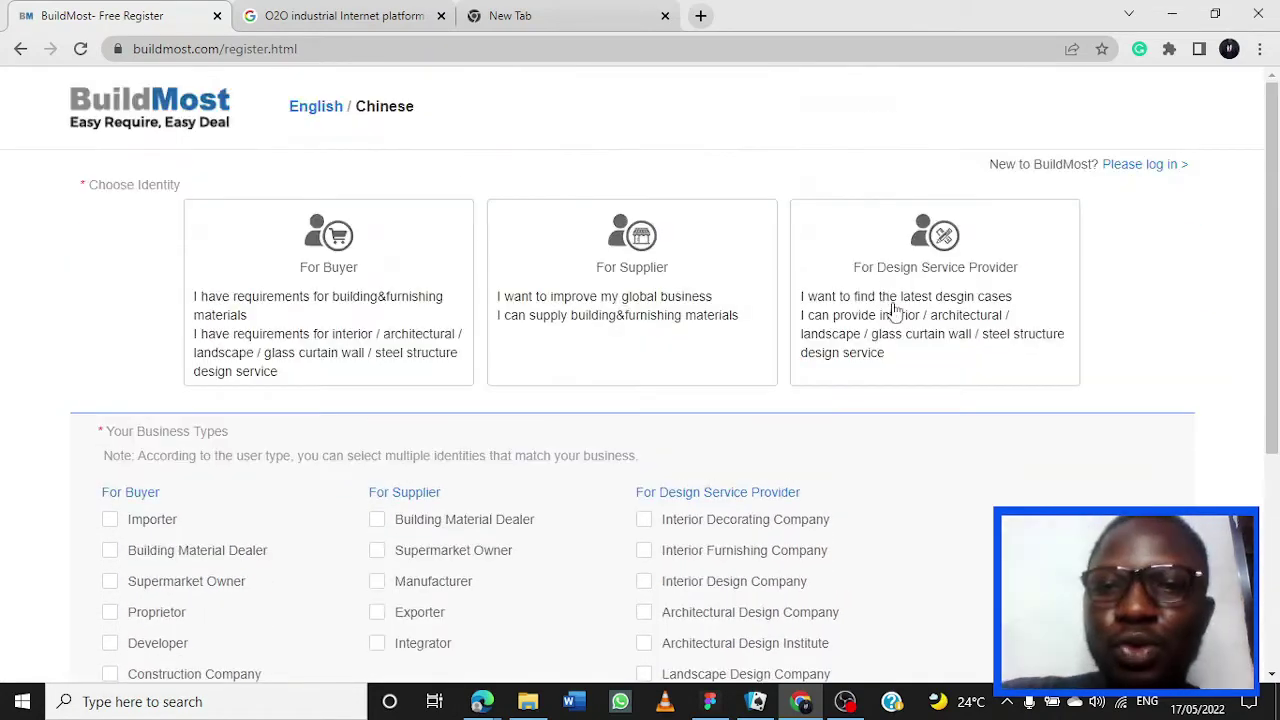
{"action": "left_click", "coordinate": [896, 313]}
{"action": "scroll", "coordinate": [955, 275], "scroll_direction": "down", "scroll_amount": 4}
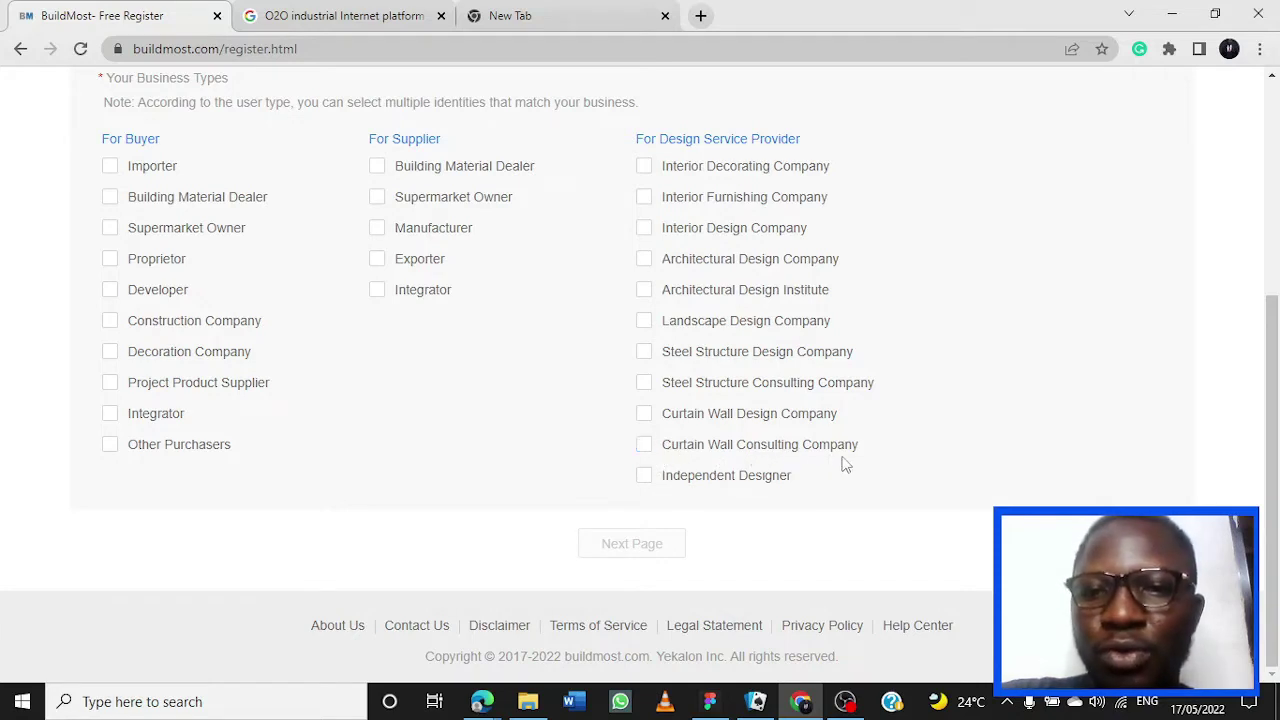
{"action": "left_click", "coordinate": [644, 321]}
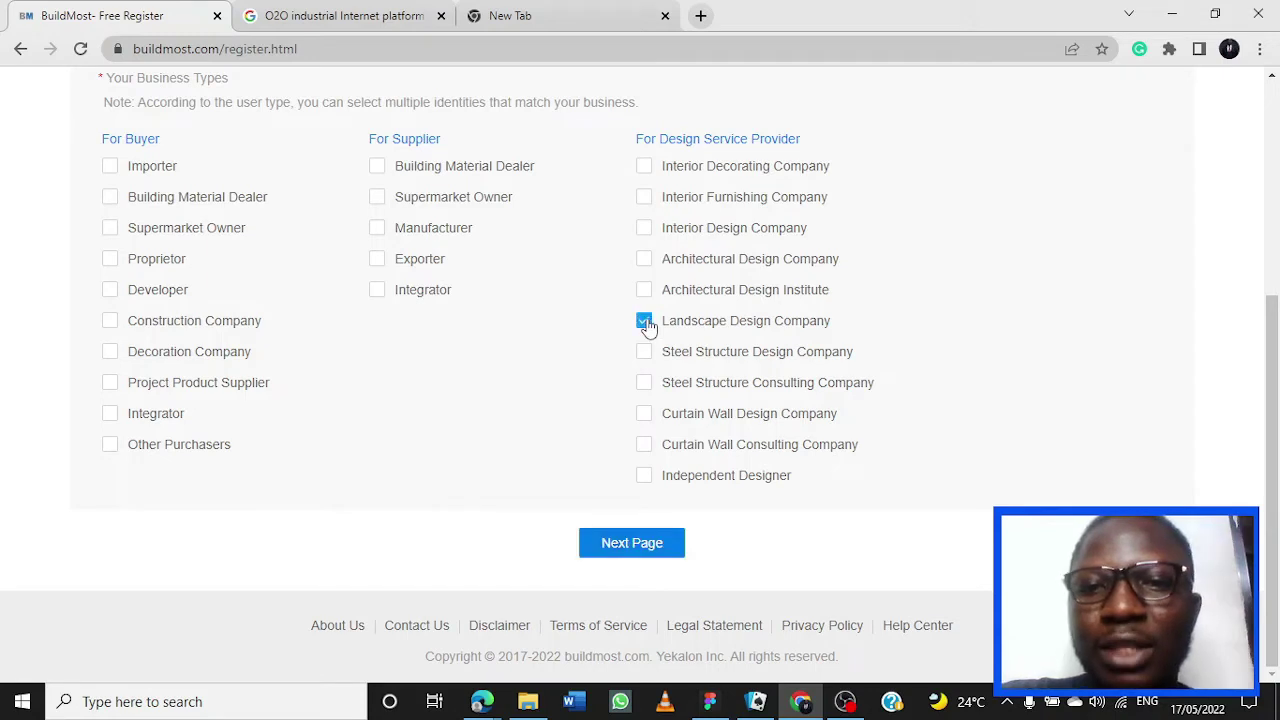
Step: Pick the Landscape Design card as the specialised service and advance to the account details form
{"action": "left_click", "coordinate": [632, 548]}
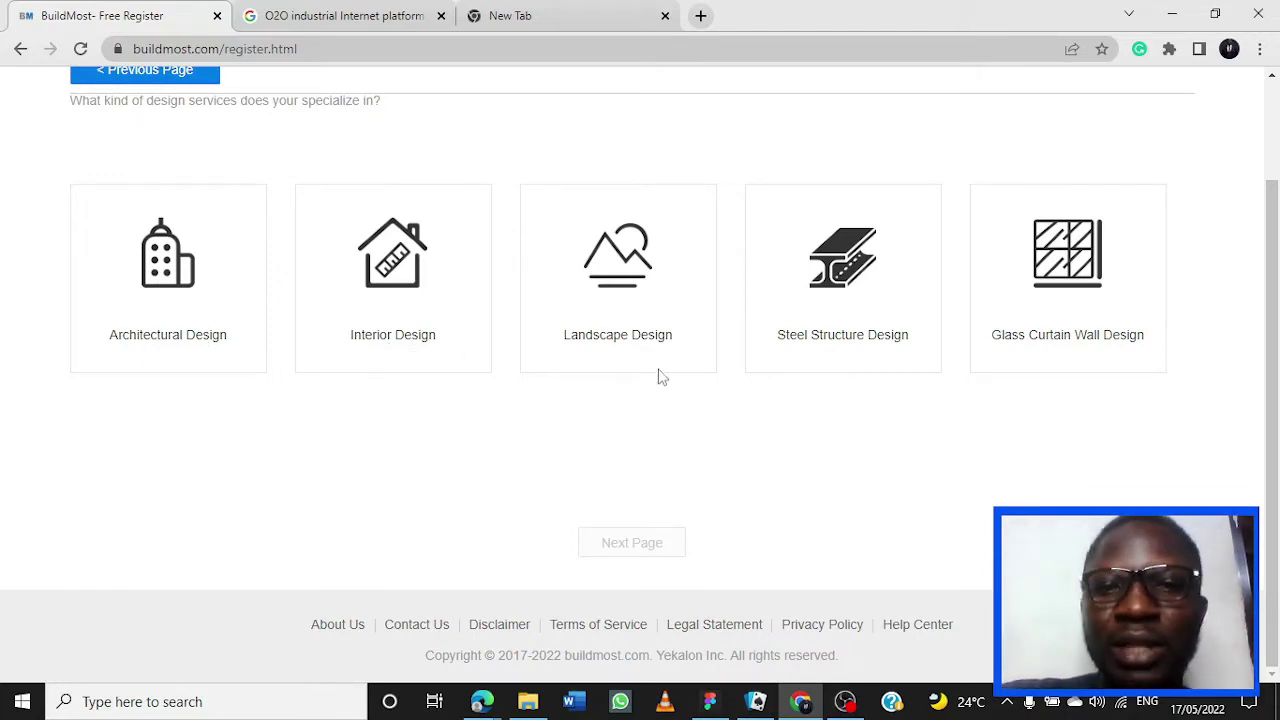
{"action": "scroll", "coordinate": [866, 380], "scroll_direction": "up", "scroll_amount": 3}
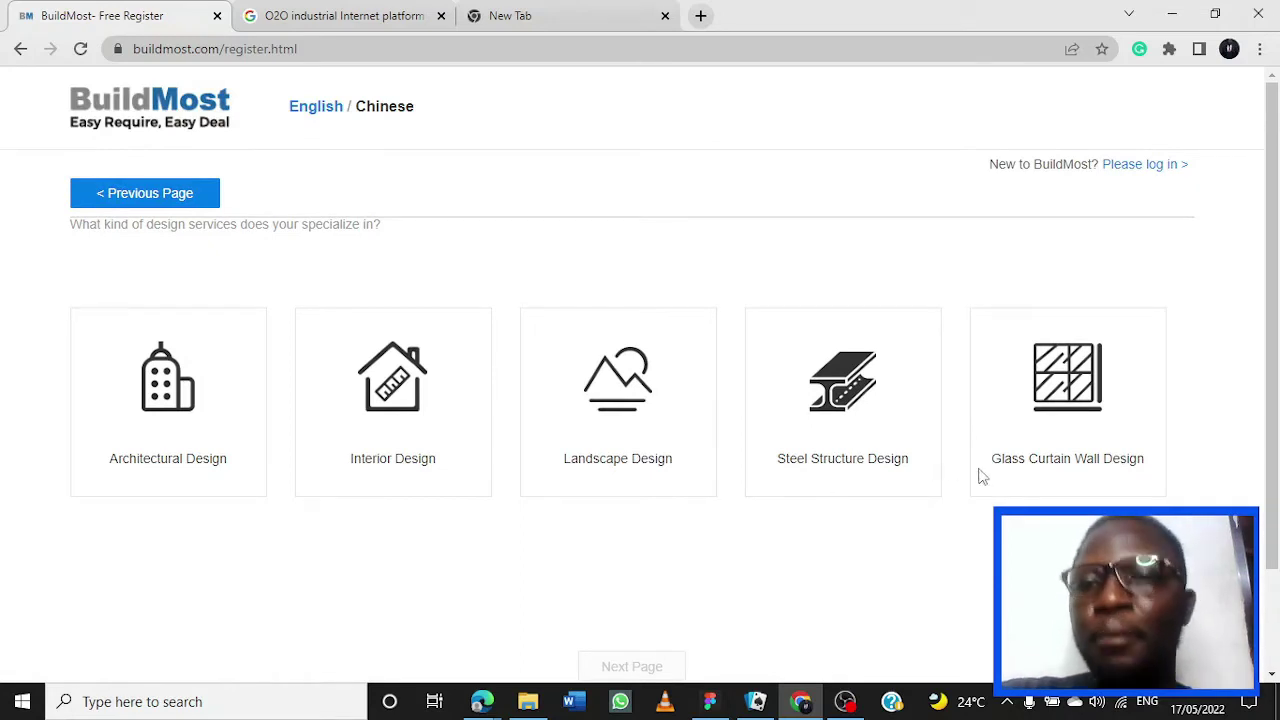
{"action": "scroll", "coordinate": [1100, 455], "scroll_direction": "down", "scroll_amount": 2}
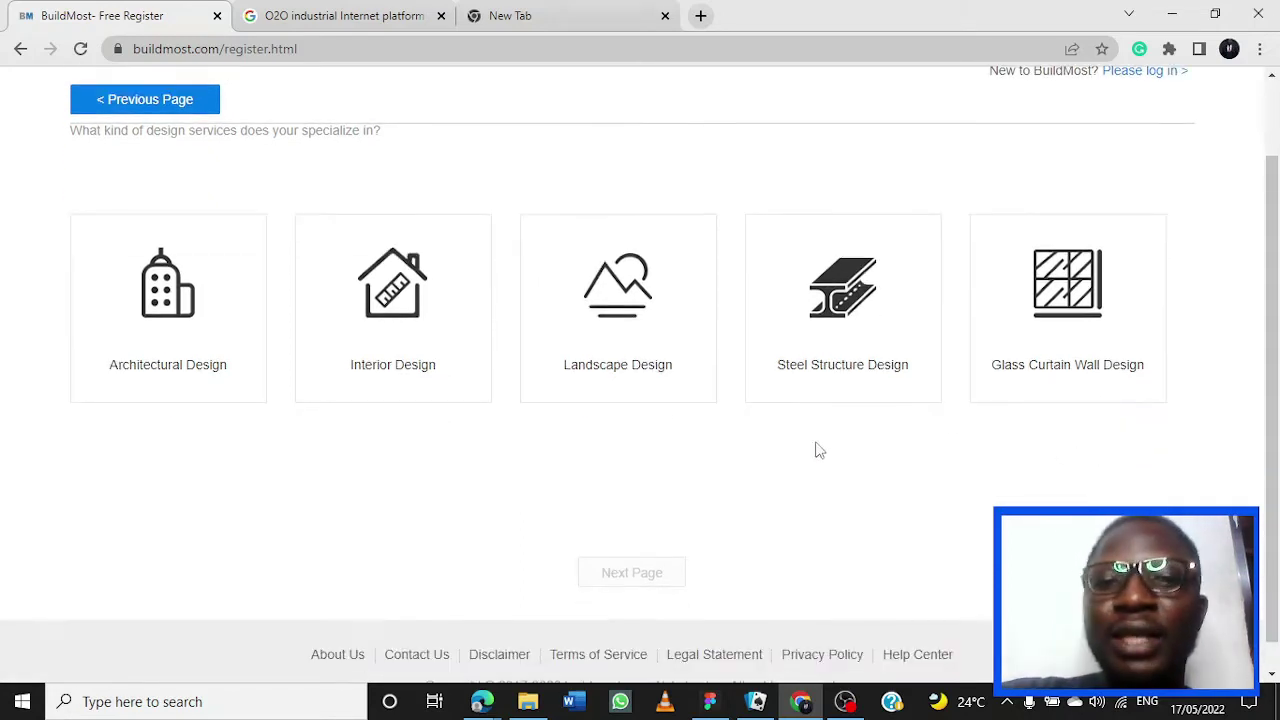
{"action": "left_click", "coordinate": [621, 305]}
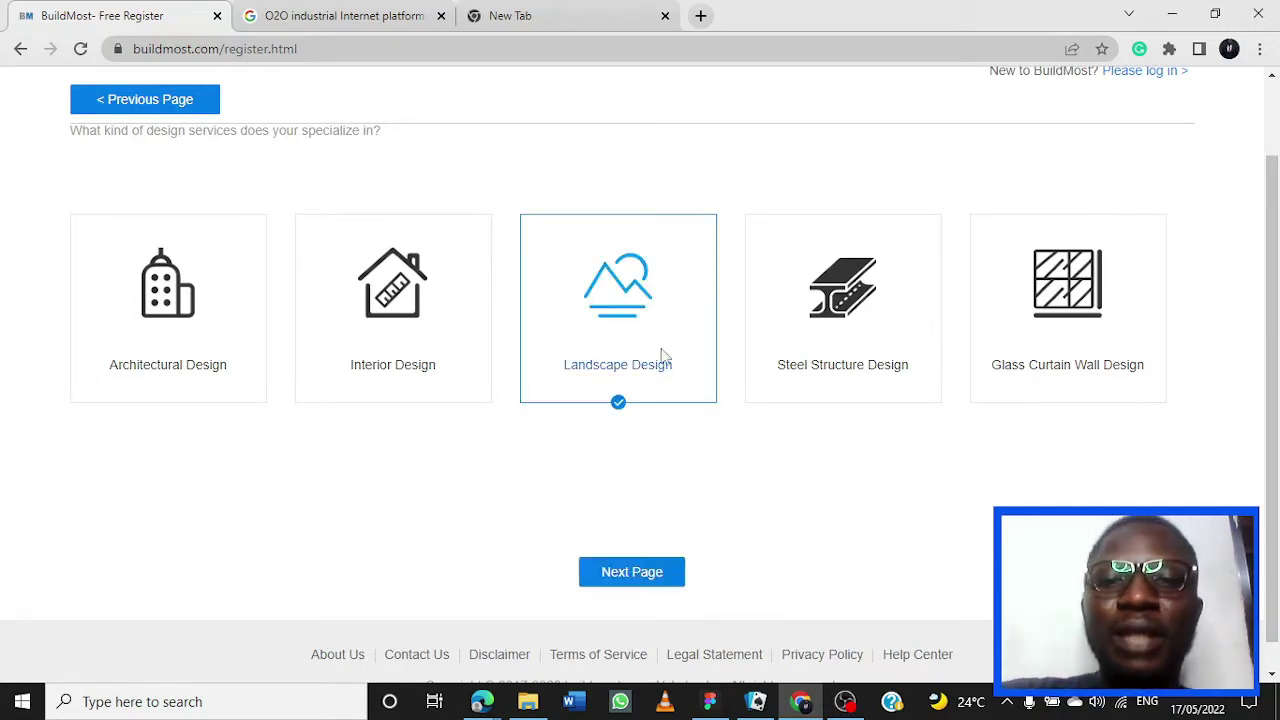
{"action": "scroll", "coordinate": [650, 420], "scroll_direction": "down", "scroll_amount": 1}
{"action": "left_click", "coordinate": [606, 545]}
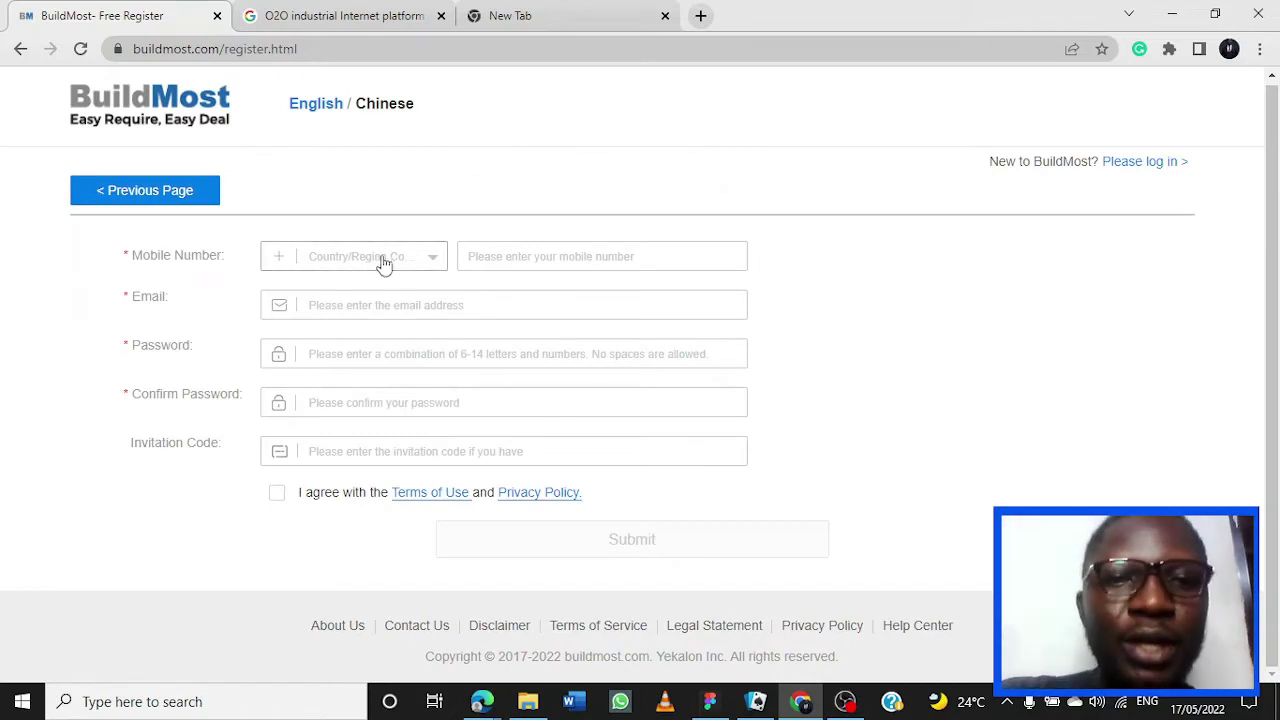
Step: Set the Country/Region Code to Nigeria +234
{"action": "left_click", "coordinate": [436, 262]}
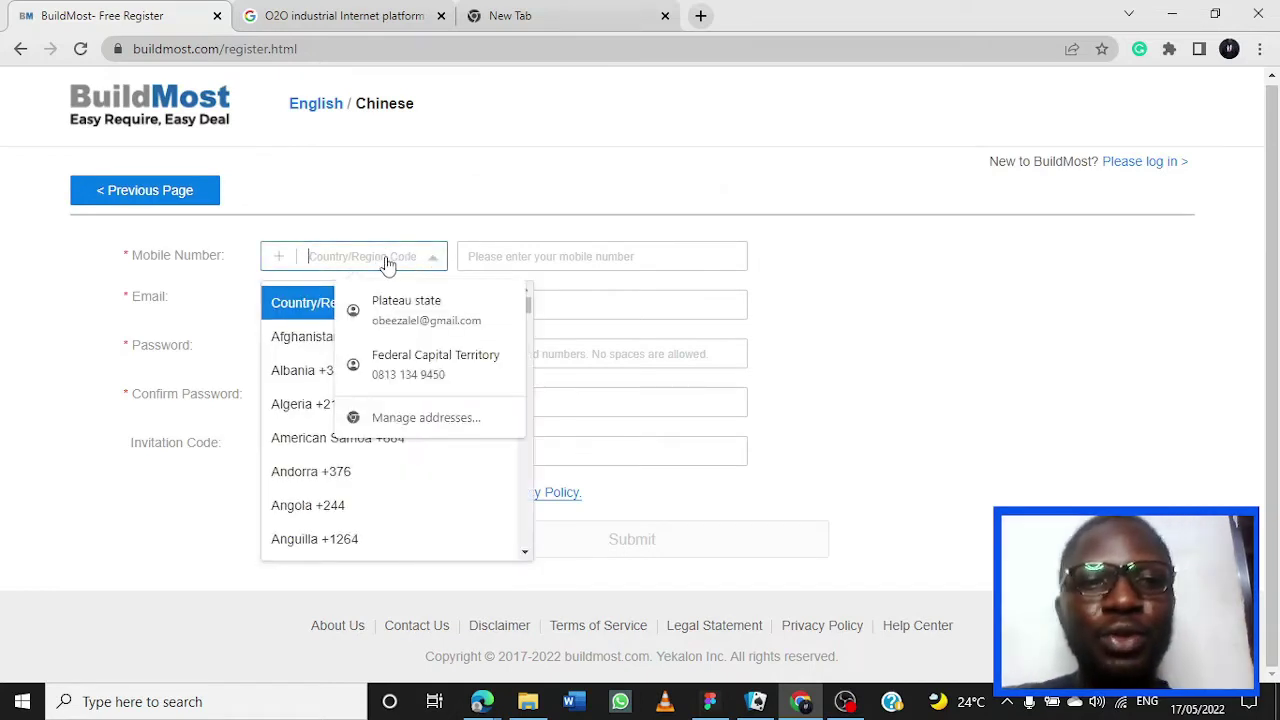
{"action": "type", "text": "nige"}
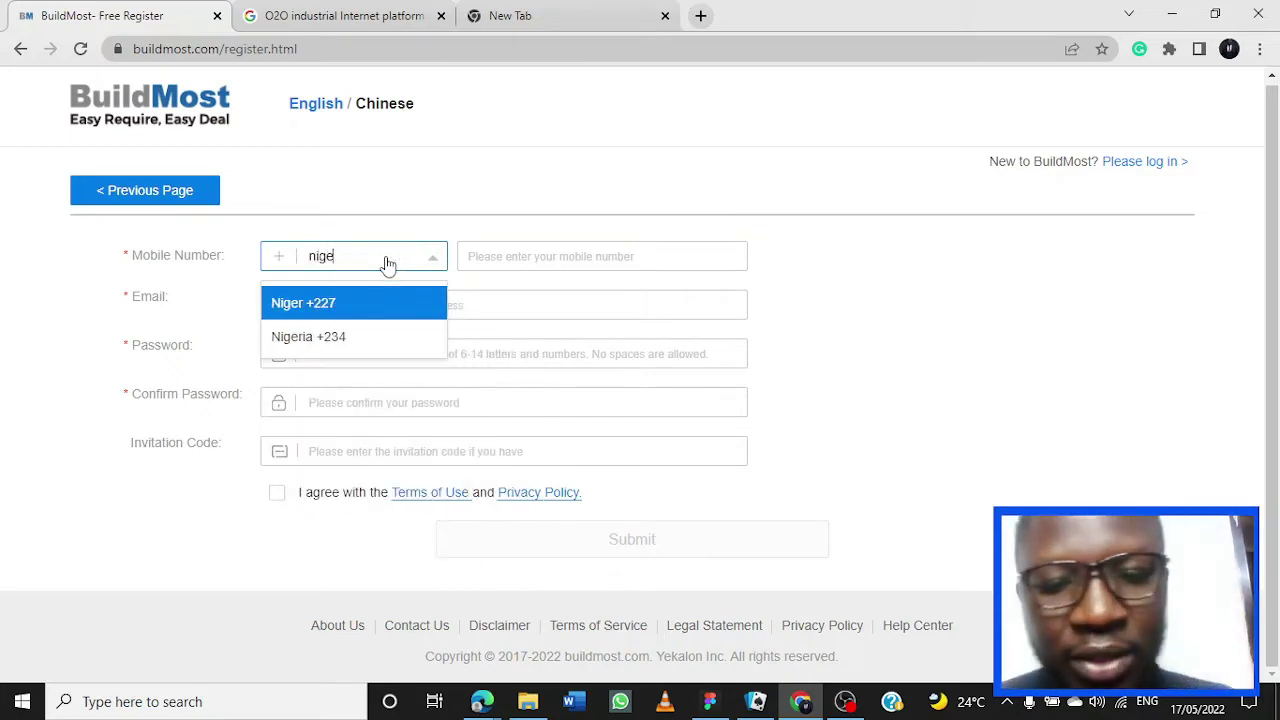
{"action": "type", "text": "r"}
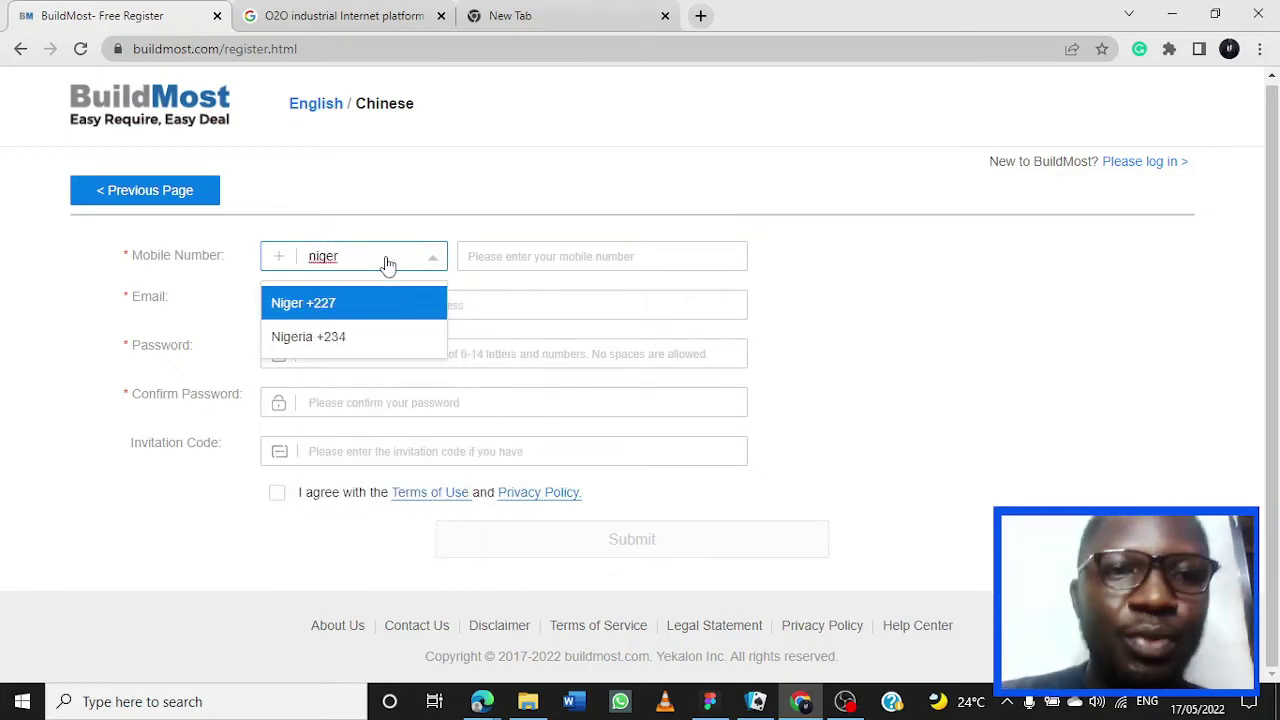
{"action": "left_click", "coordinate": [350, 340]}
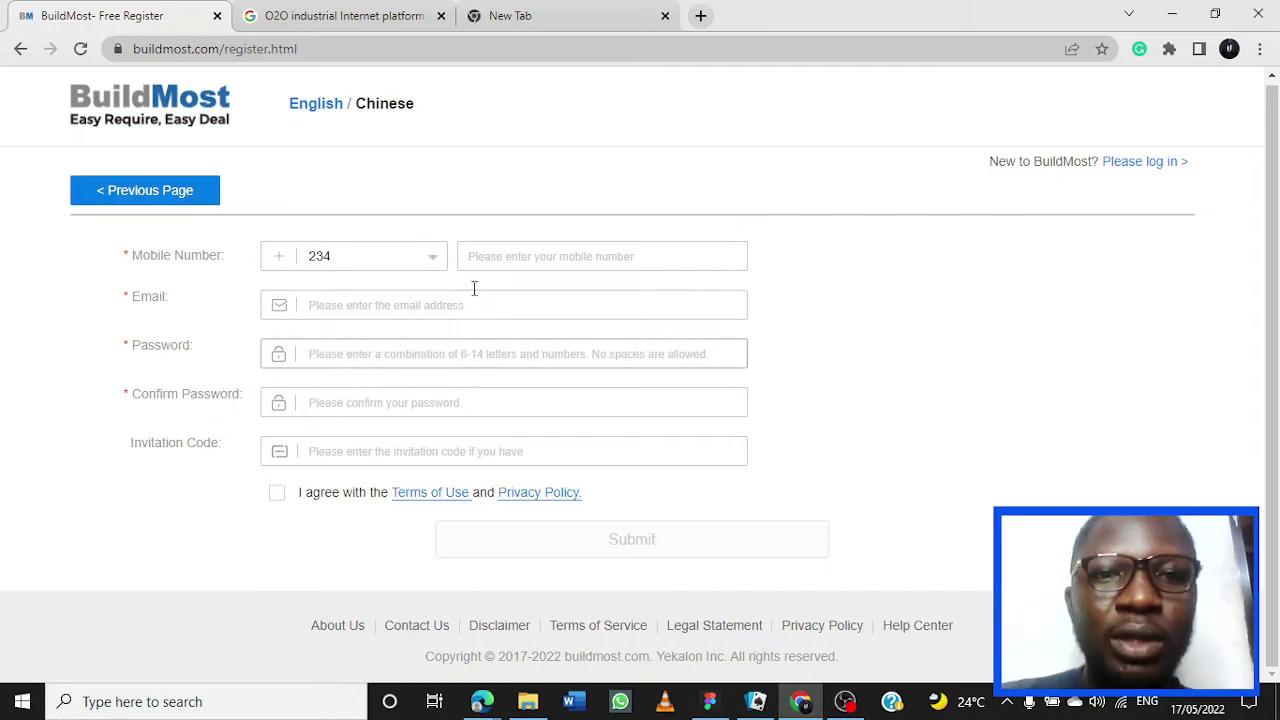
Step: Enter the account's mobile number, correcting a mistyped digit
{"action": "left_click", "coordinate": [514, 255]}
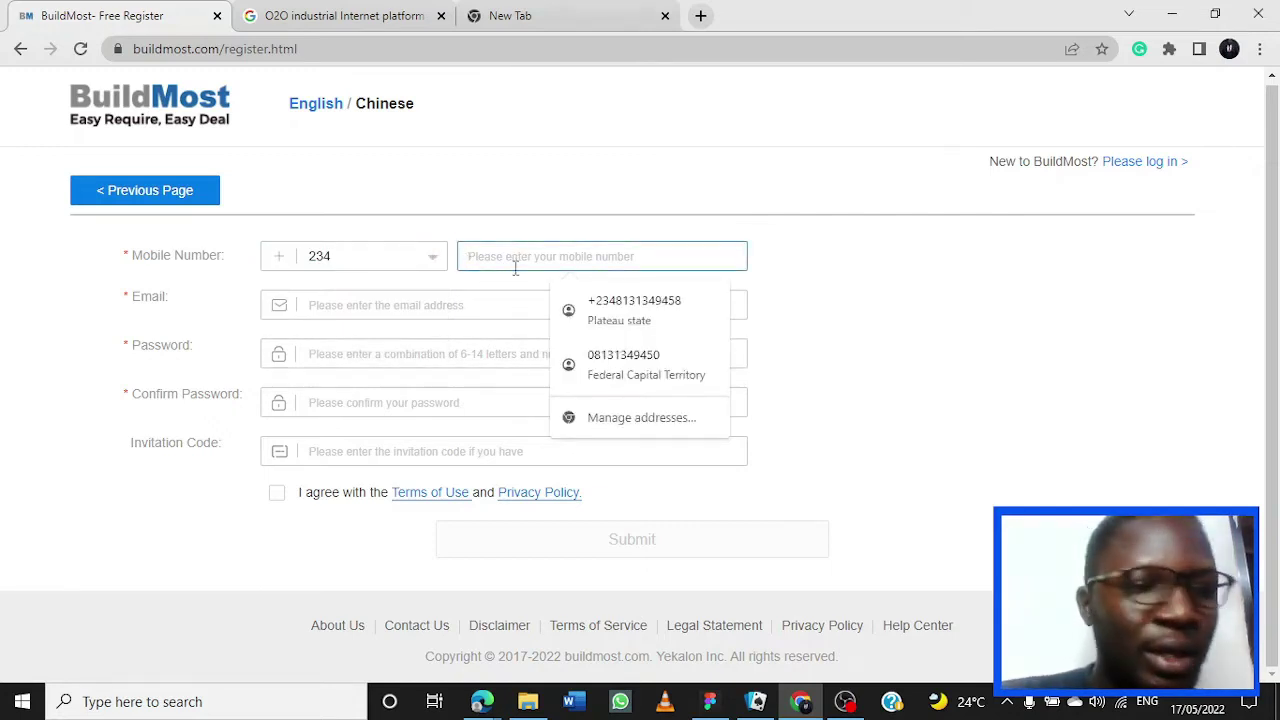
{"action": "type", "text": "07"}
{"action": "key", "text": "BackSpace"}
{"action": "key", "text": "BackSpace"}
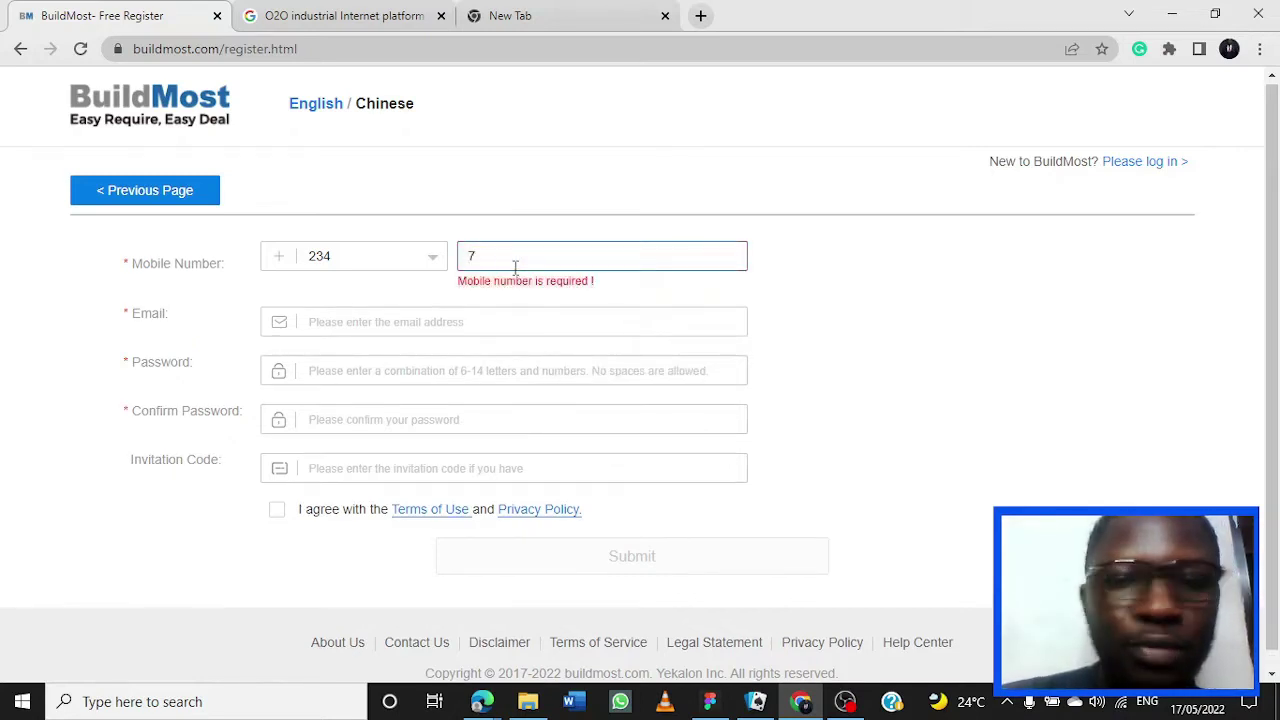
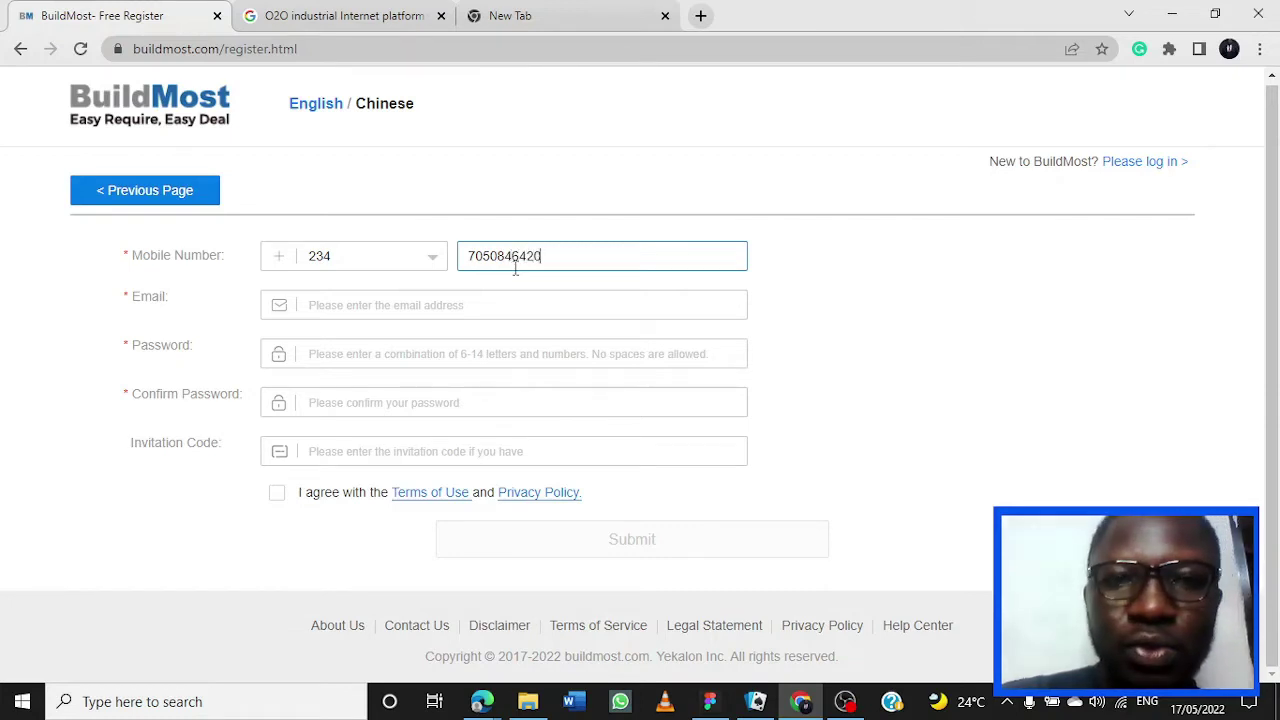
Step: Fill the email from the saved autofill address and enter a letters-and-numbers account password
{"action": "left_click", "coordinate": [496, 295]}
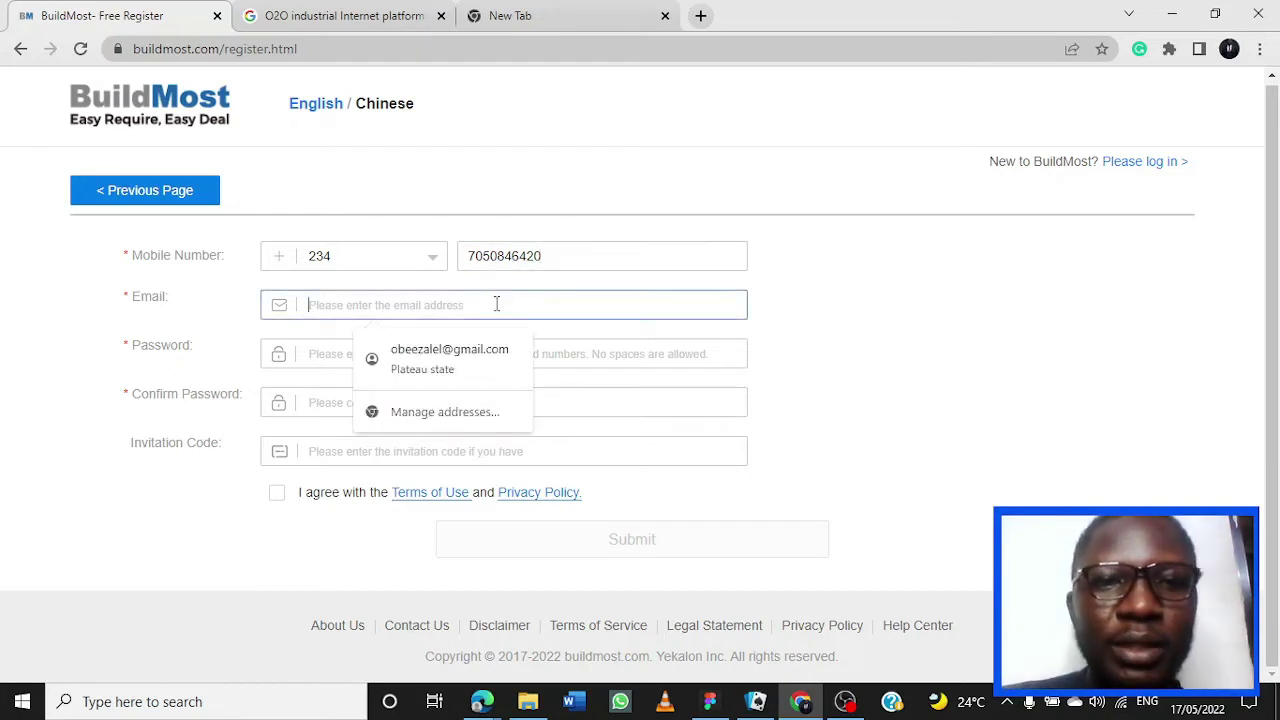
{"action": "left_click", "coordinate": [480, 346]}
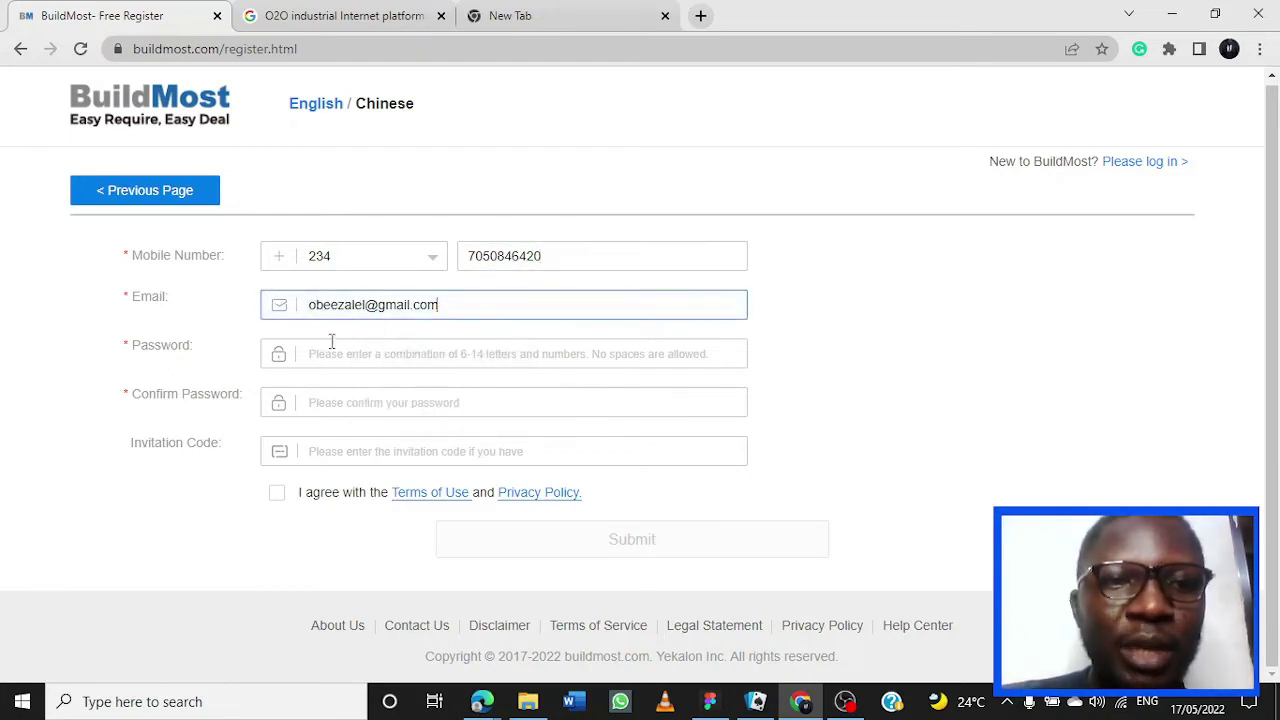
{"action": "left_click", "coordinate": [332, 357]}
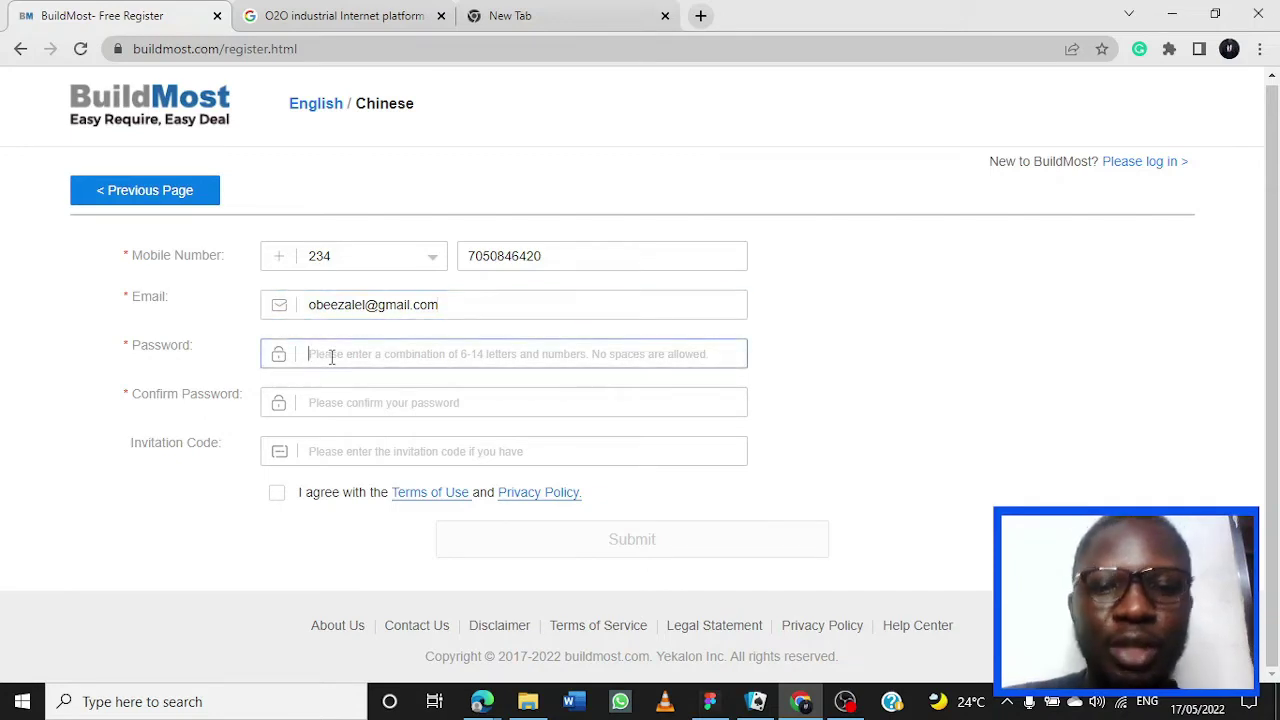
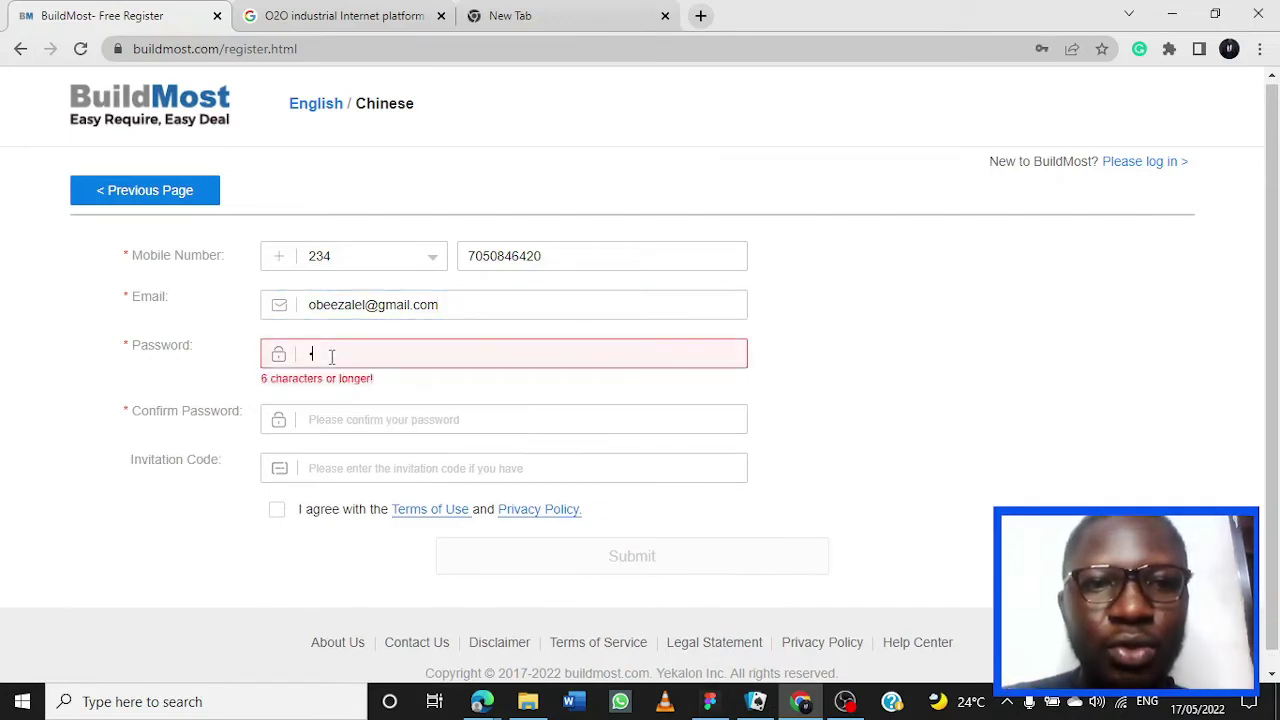
{"action": "key", "text": "BackSpace"}
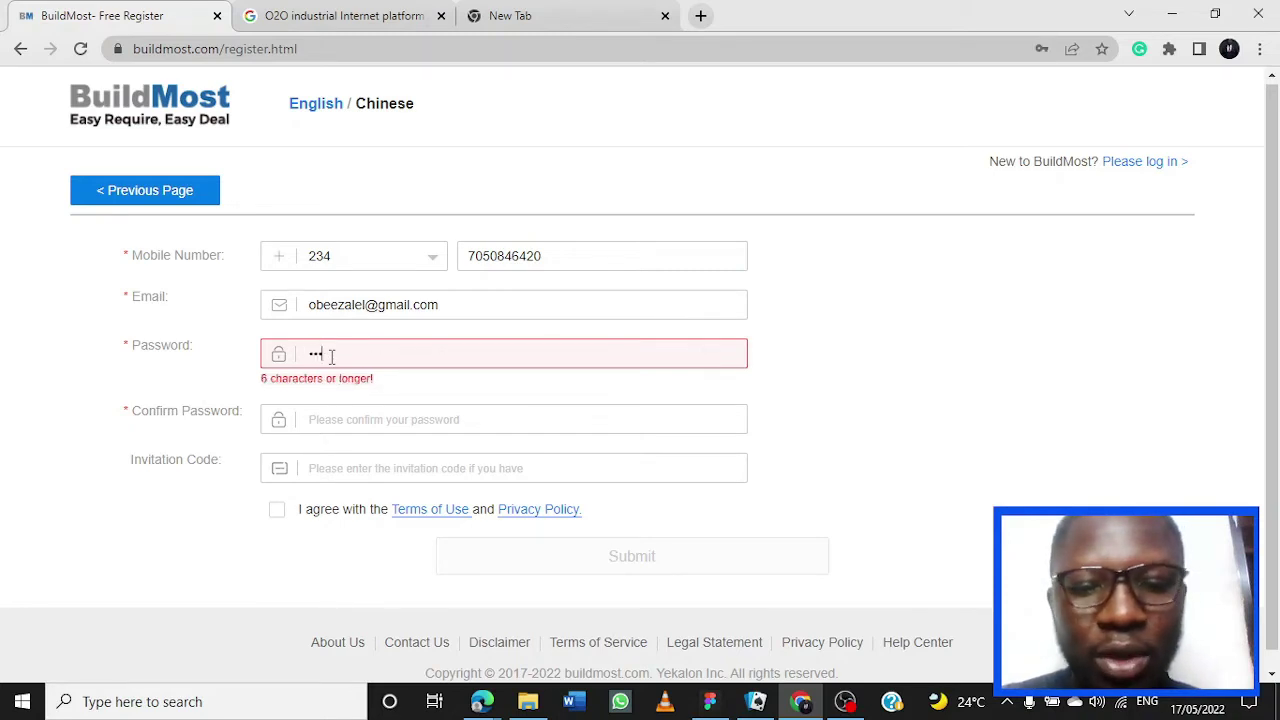
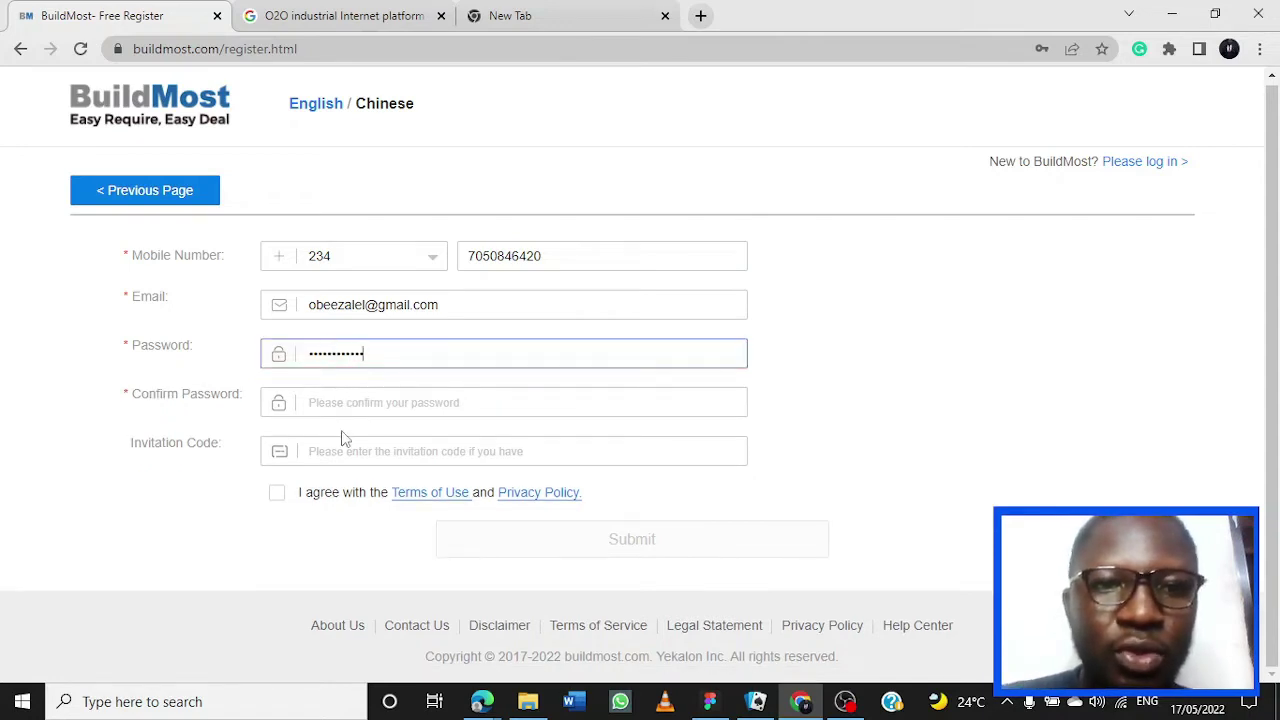
Step: Re-enter the password in Confirm Password and accept the Terms of Use and Privacy Policy
{"action": "left_click", "coordinate": [350, 402]}
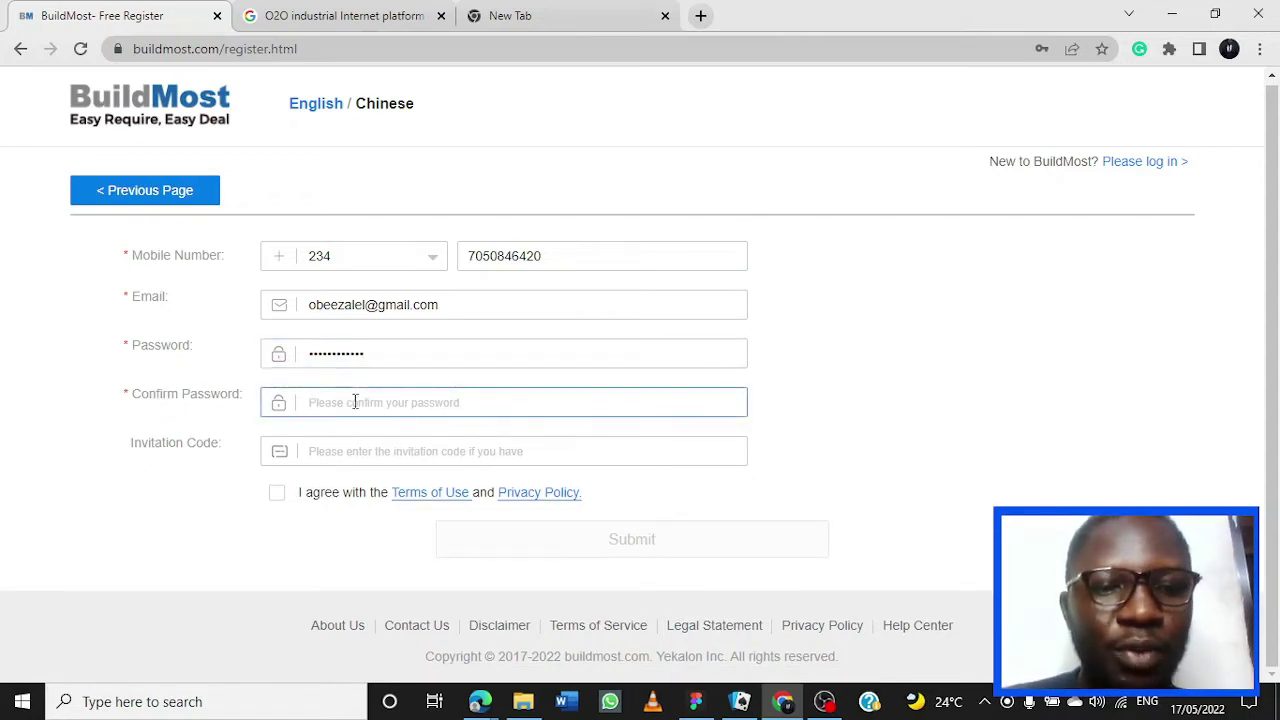
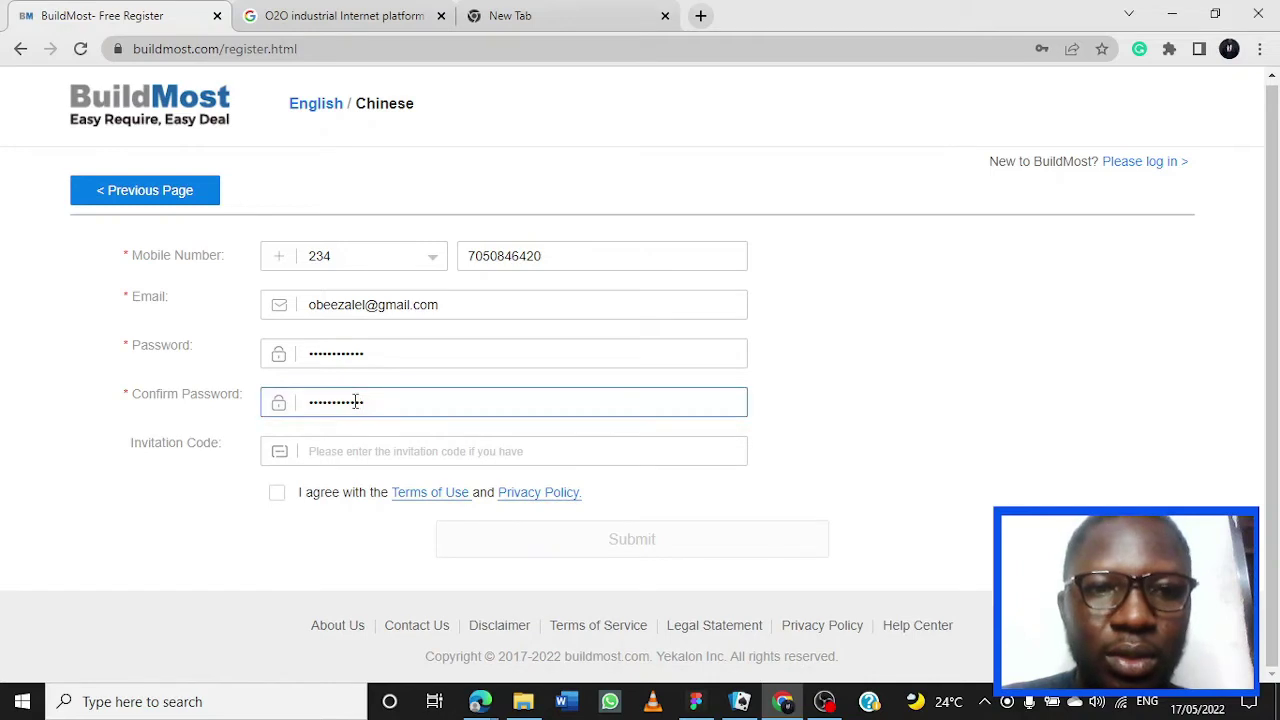
{"action": "left_click", "coordinate": [315, 452]}
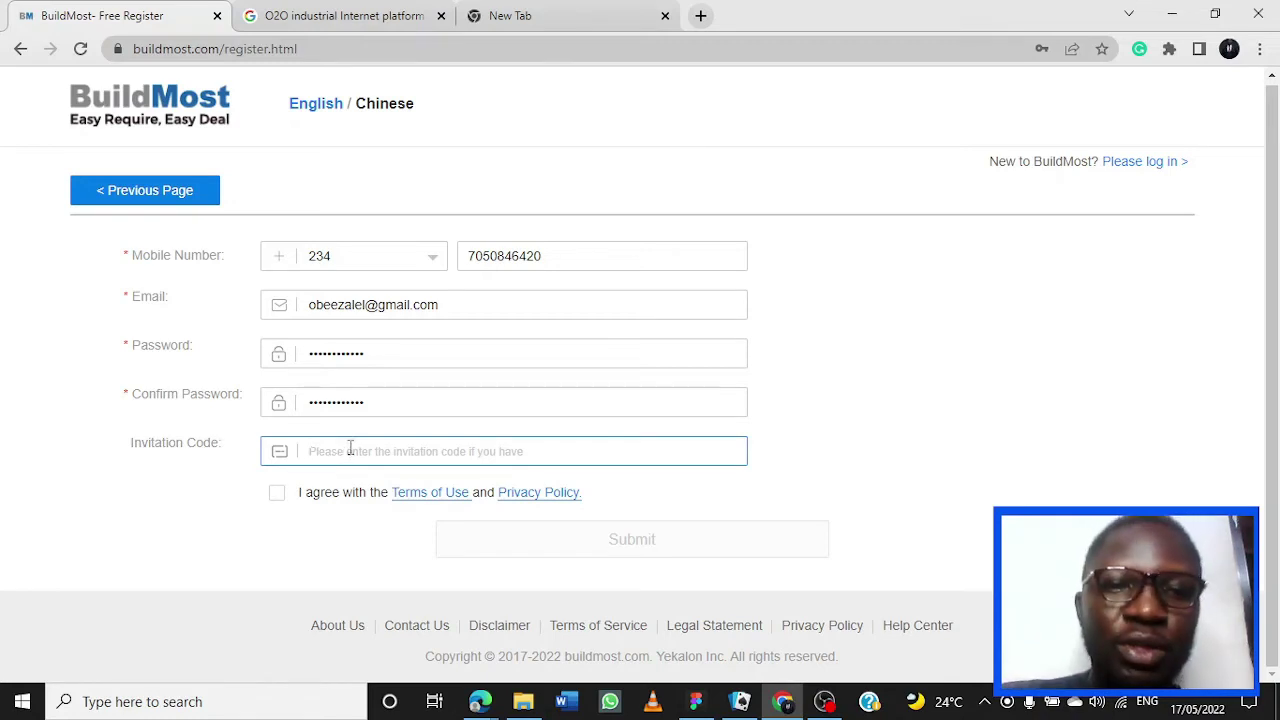
{"action": "left_click", "coordinate": [277, 494]}
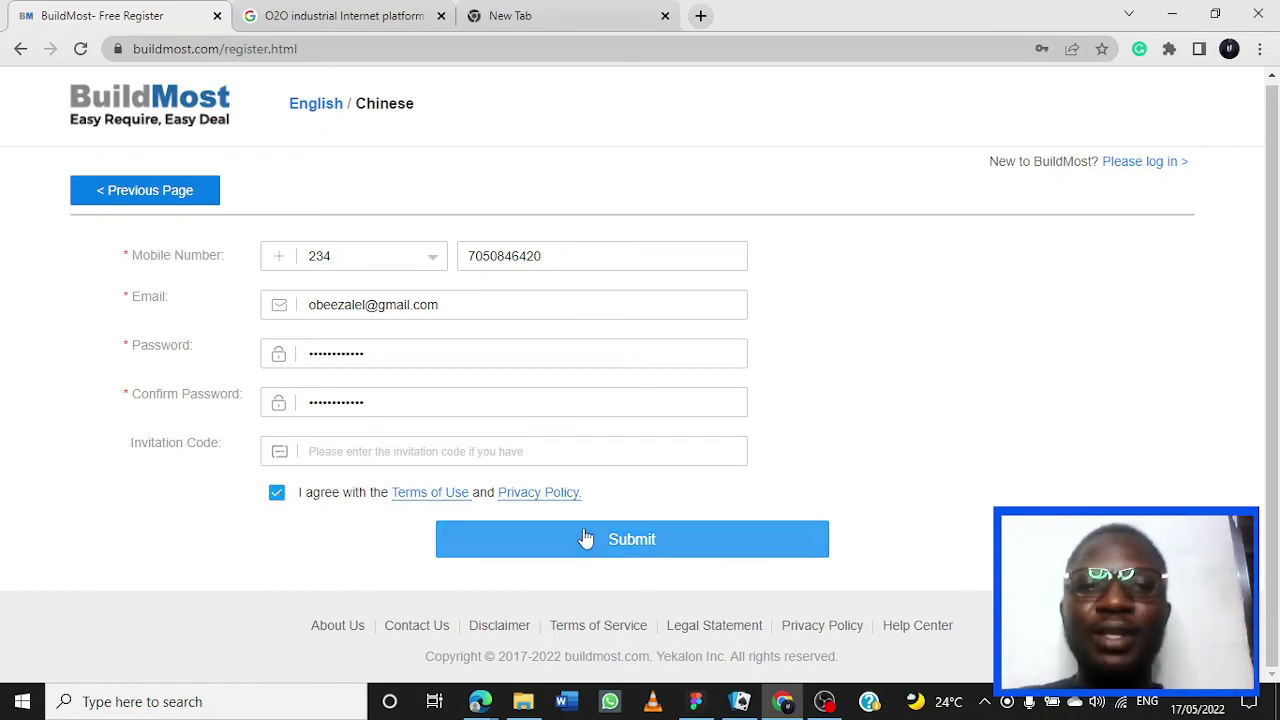
Step: Submit the registration and slide the puzzle piece into its cutout in Safety Verification
{"action": "left_click", "coordinate": [658, 543]}
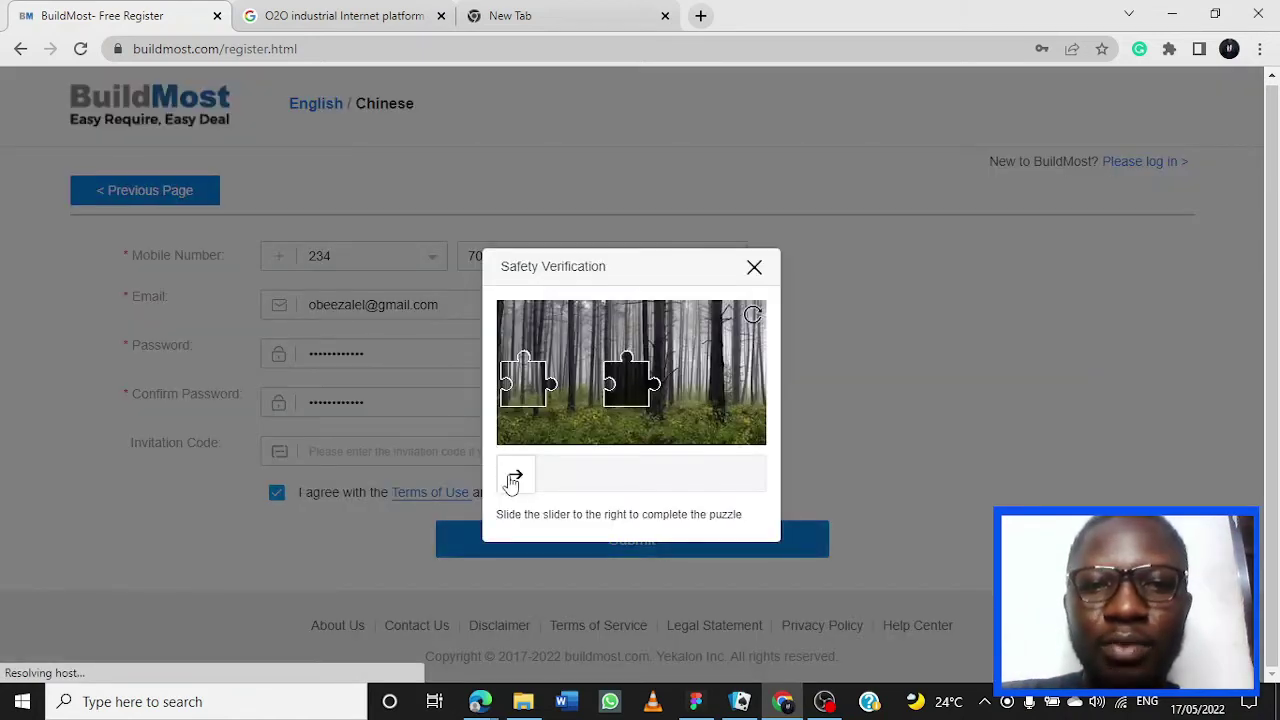
{"action": "left_click_drag", "start_coordinate": [508, 478], "coordinate": [622, 474]}
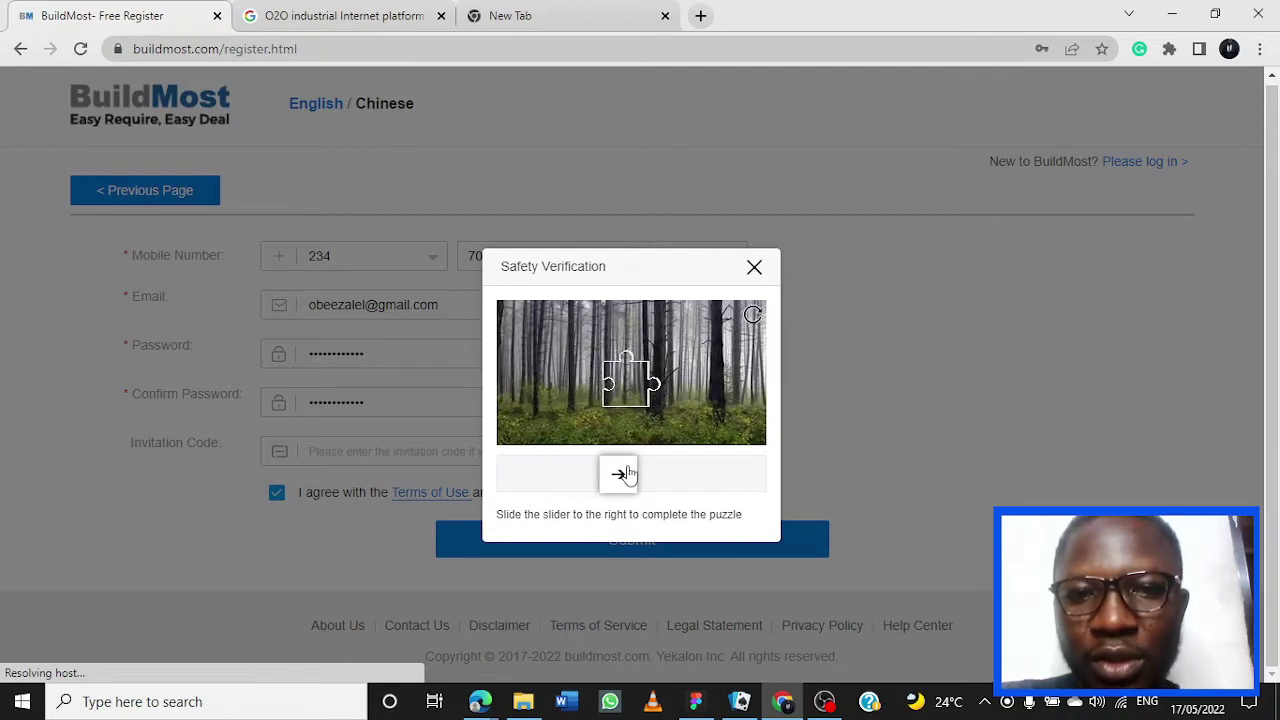